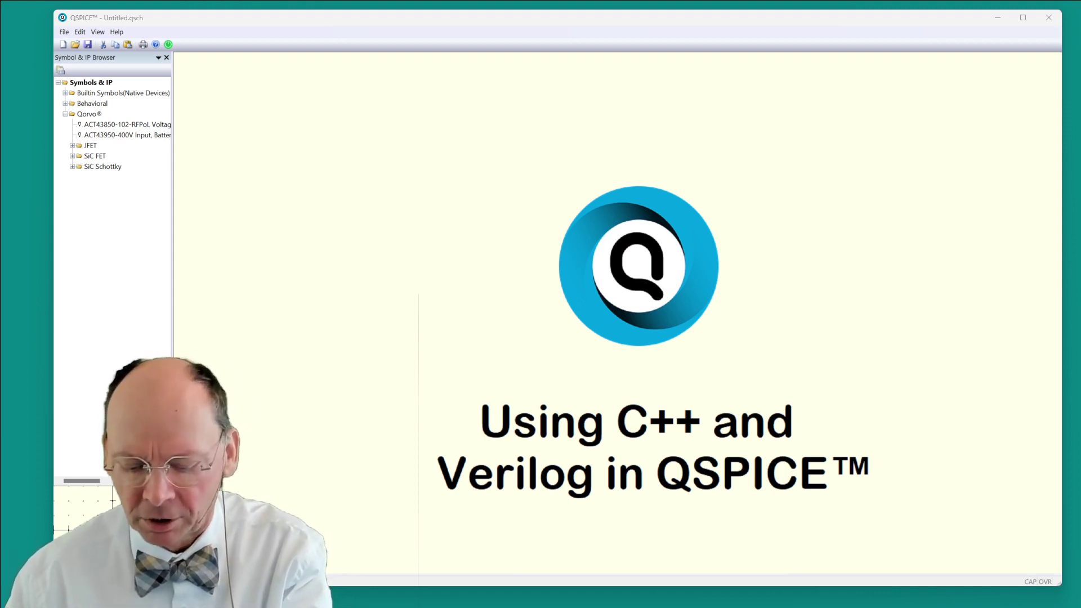
- Delete the Q logo together with its "Using C++ and Verilog in QSPICE" title from the schematic
scroll(338, 369, "down", 3)
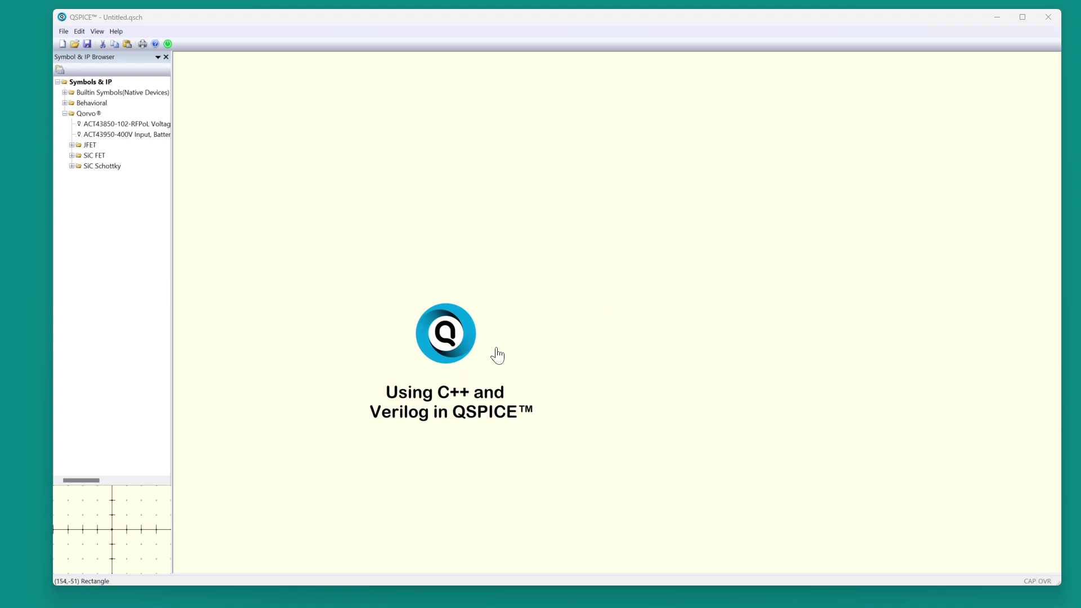
left_click(455, 361)
key("Delete")
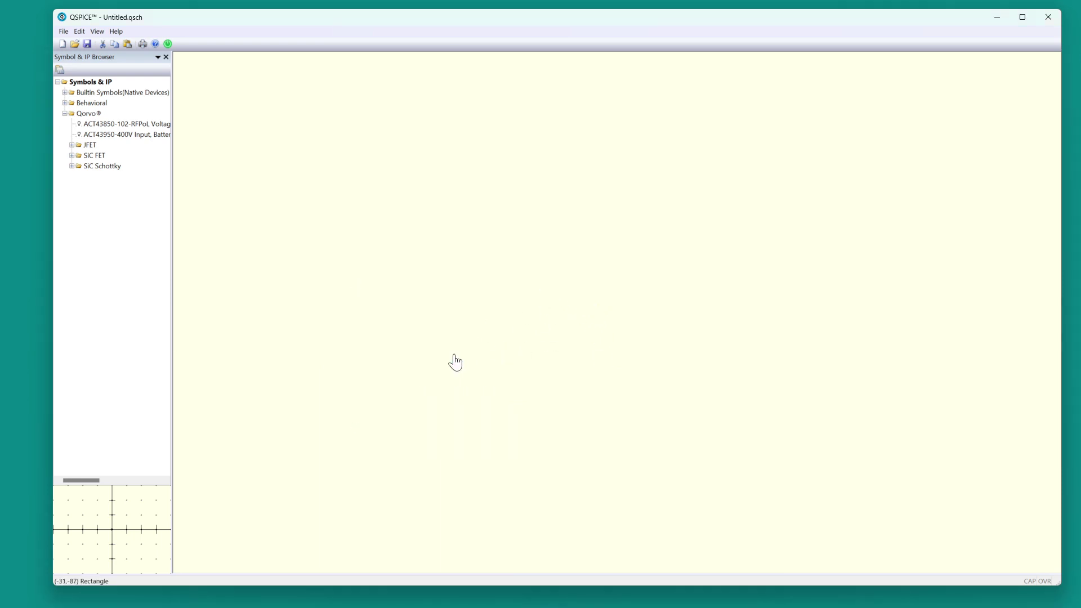
- Draw a large rectangular hierarchical entry block in the middle of the empty schematic
right_click(396, 263)
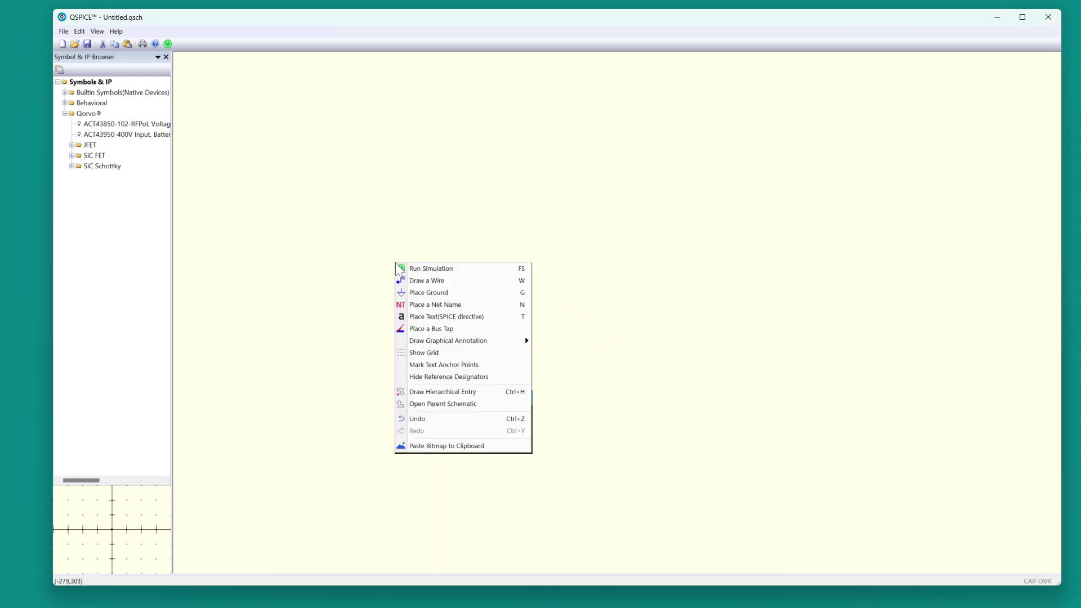
left_click(467, 392)
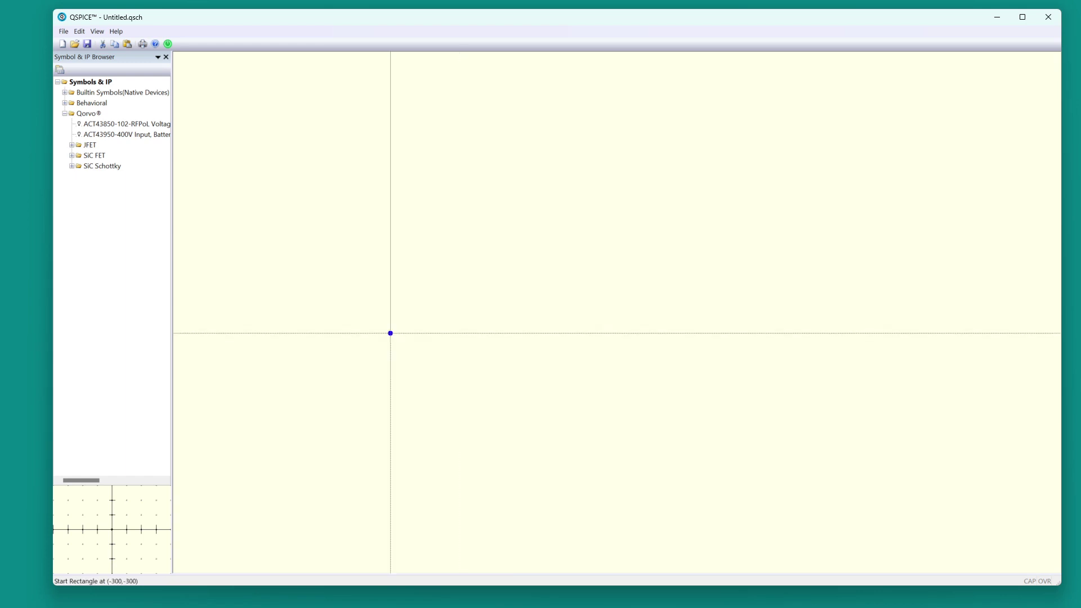
left_click(343, 215)
left_click(649, 450)
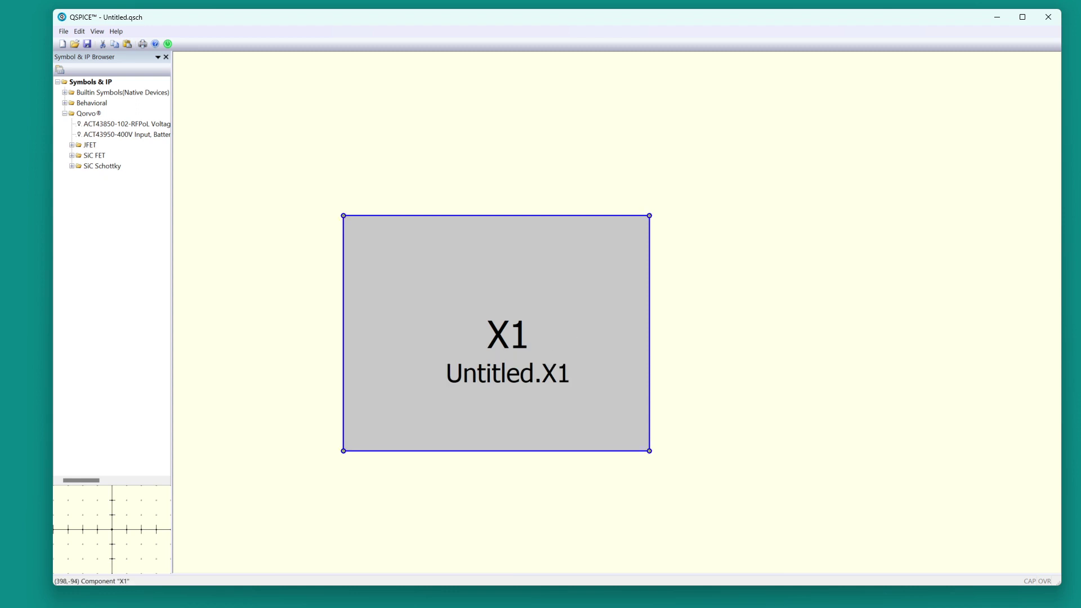
- Show the block's symbol properties and set its symbol type to Ø(.dll)
right_click(579, 309)
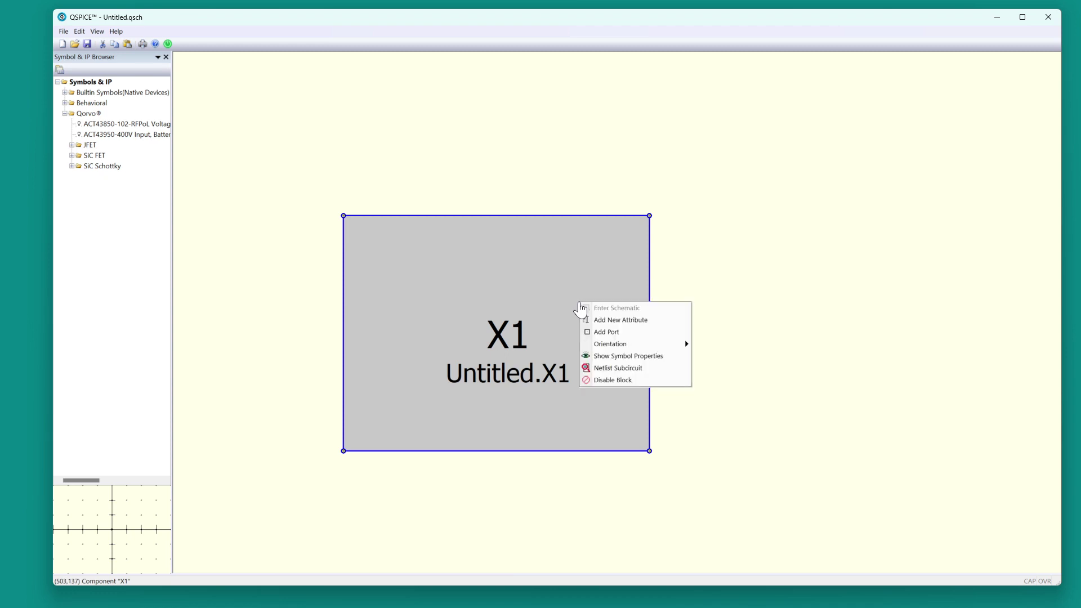
left_click(633, 356)
left_click(962, 101)
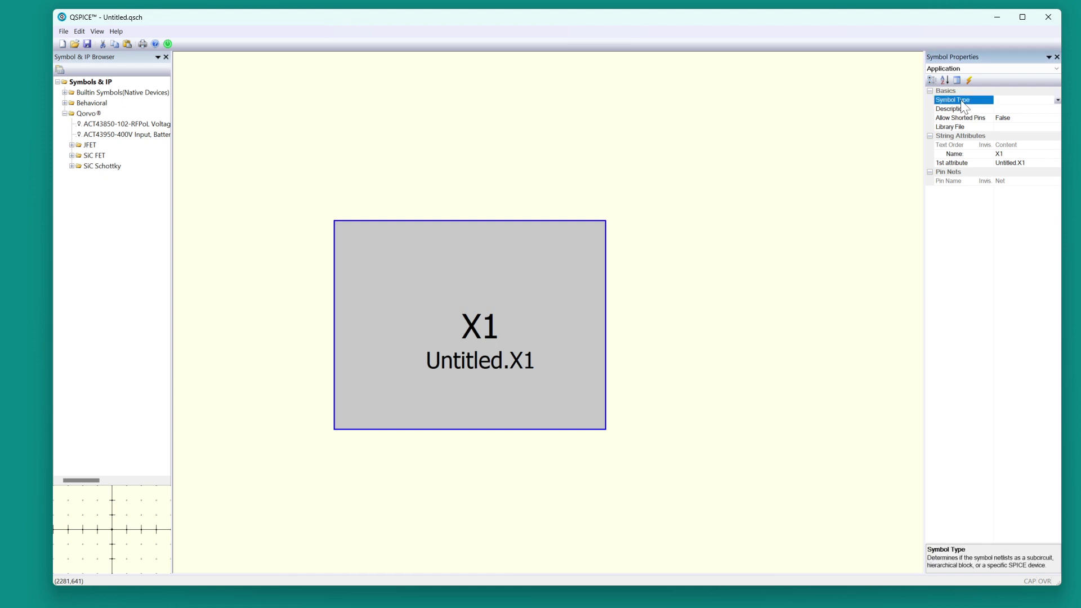
left_click(1057, 100)
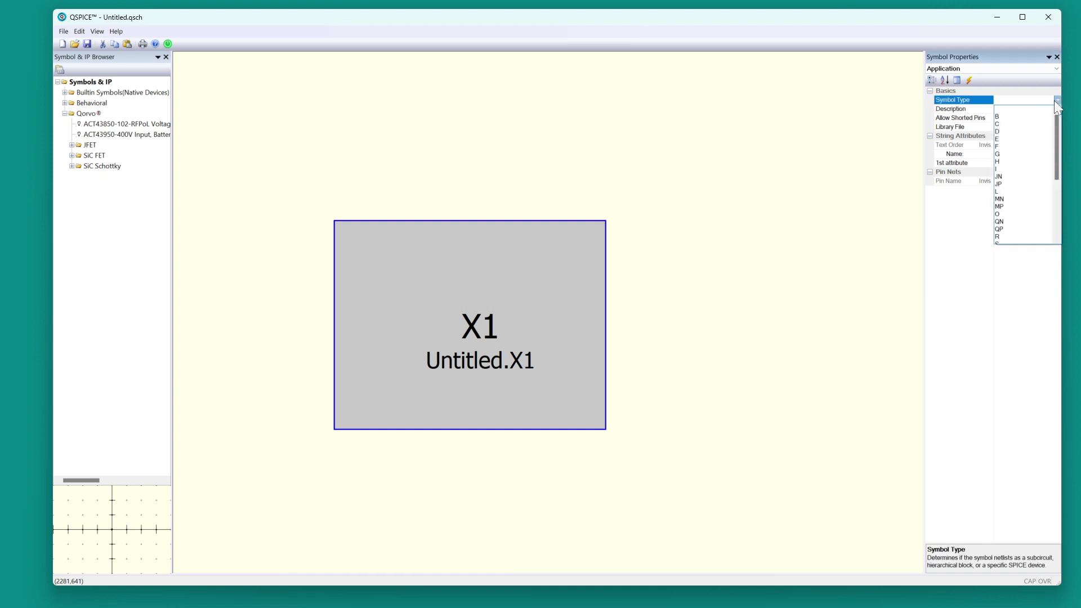
left_click_drag(1057, 148, 1057, 206)
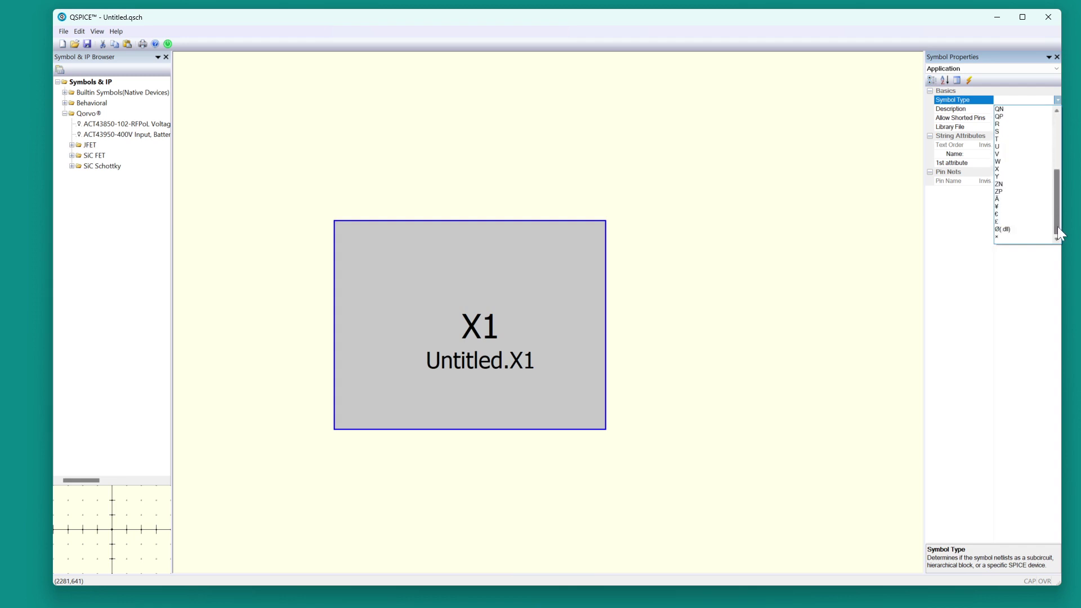
left_click(1008, 229)
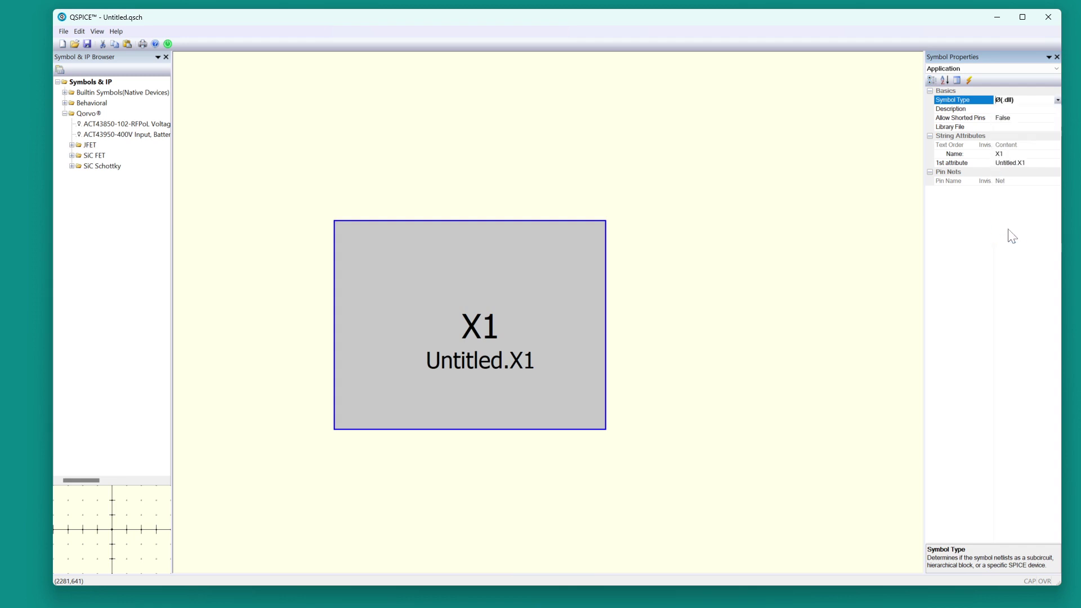
- Shorten the block's first attribute text to Untitled
left_click(524, 362)
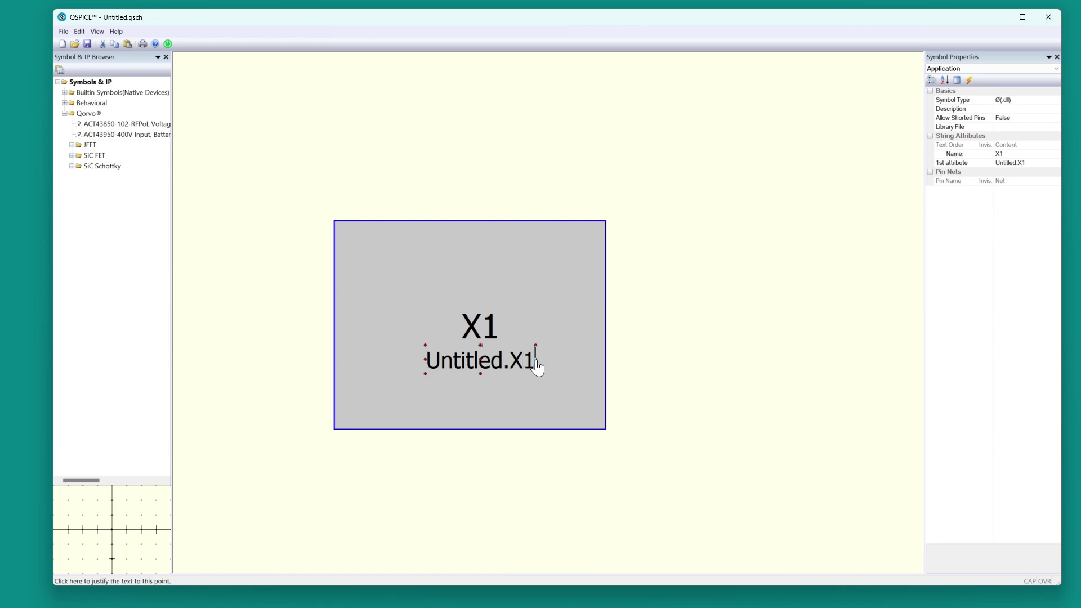
key("BackSpace")
key("BackSpace")
key("BackSpace")
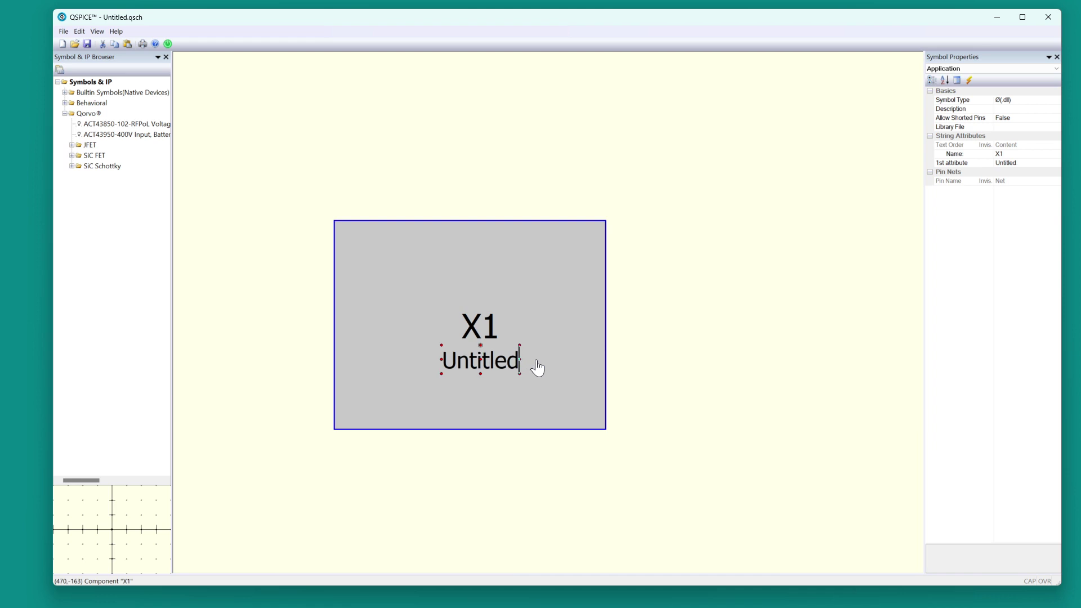
left_click(537, 361)
right_click(541, 307)
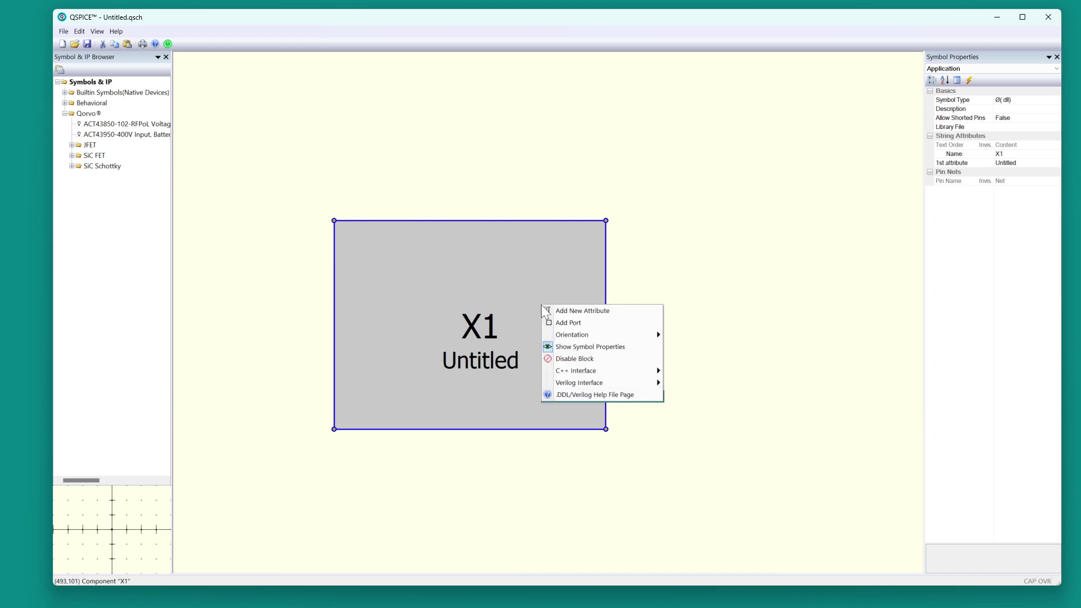
mouse_move(578, 374)
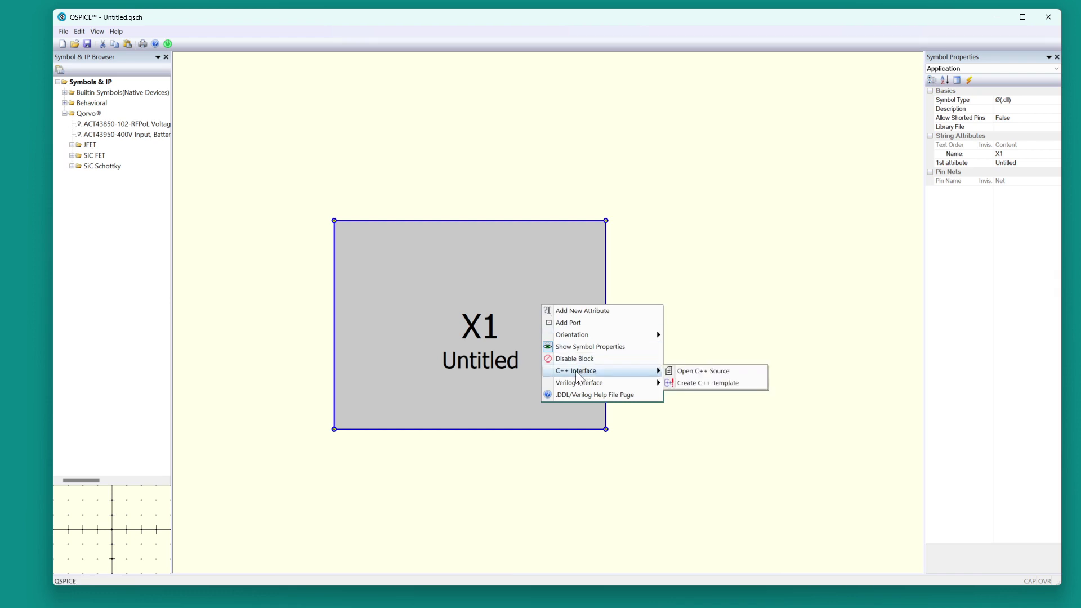
left_click(727, 373)
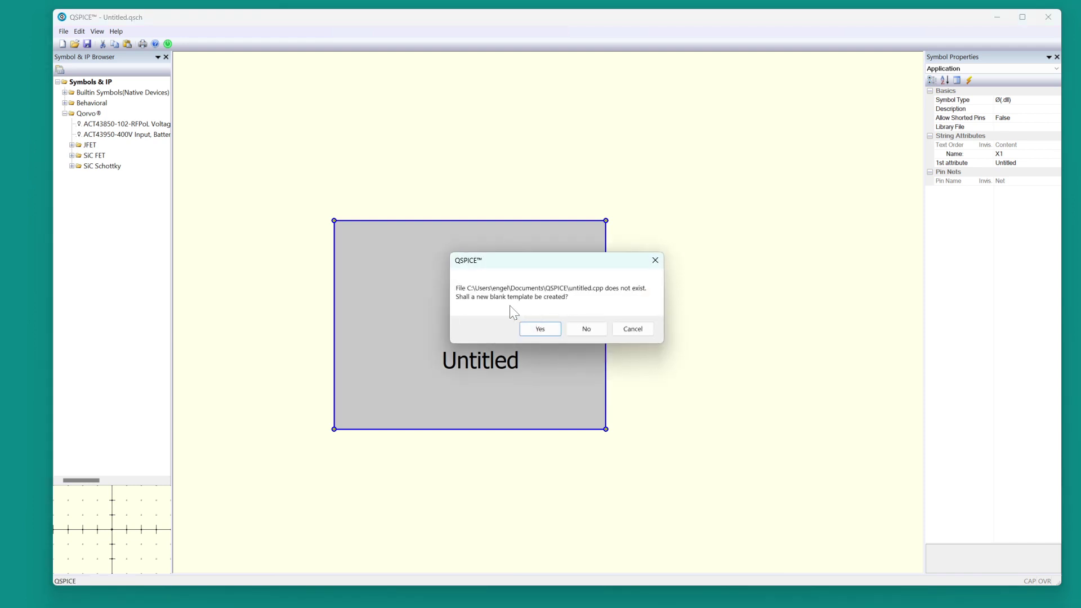
left_click(545, 329)
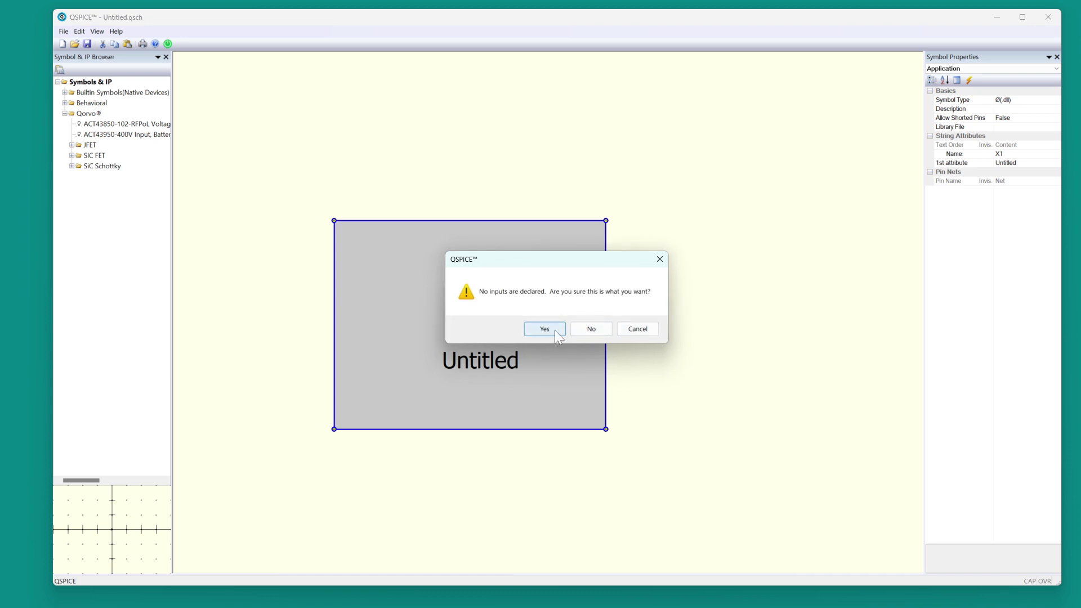
left_click(590, 331)
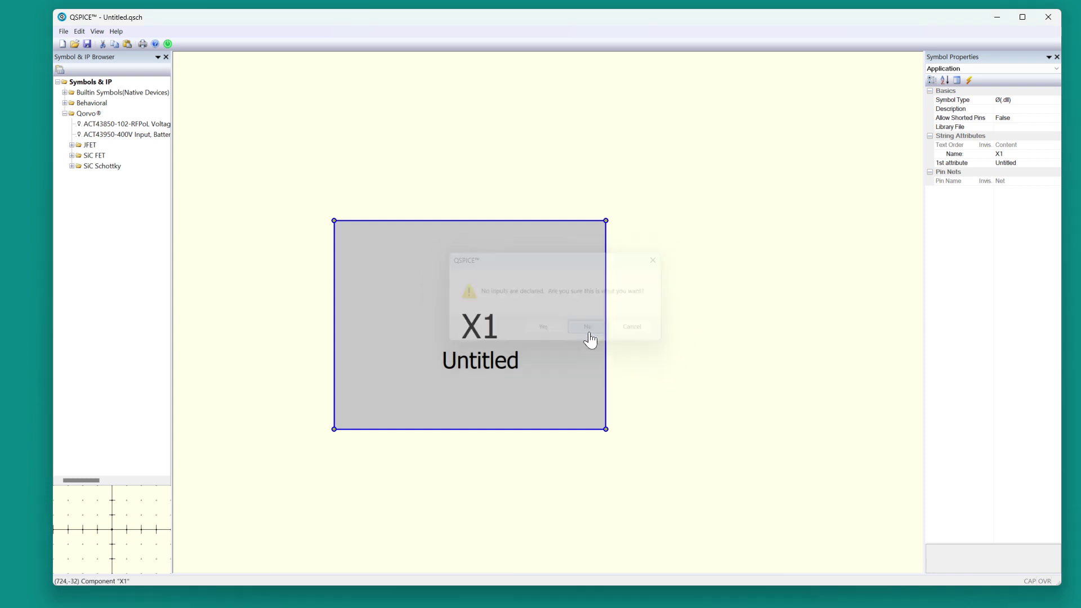
- Add a port named IN at the middle of the block's left edge, with its label justified to sit inside the block
right_click(400, 306)
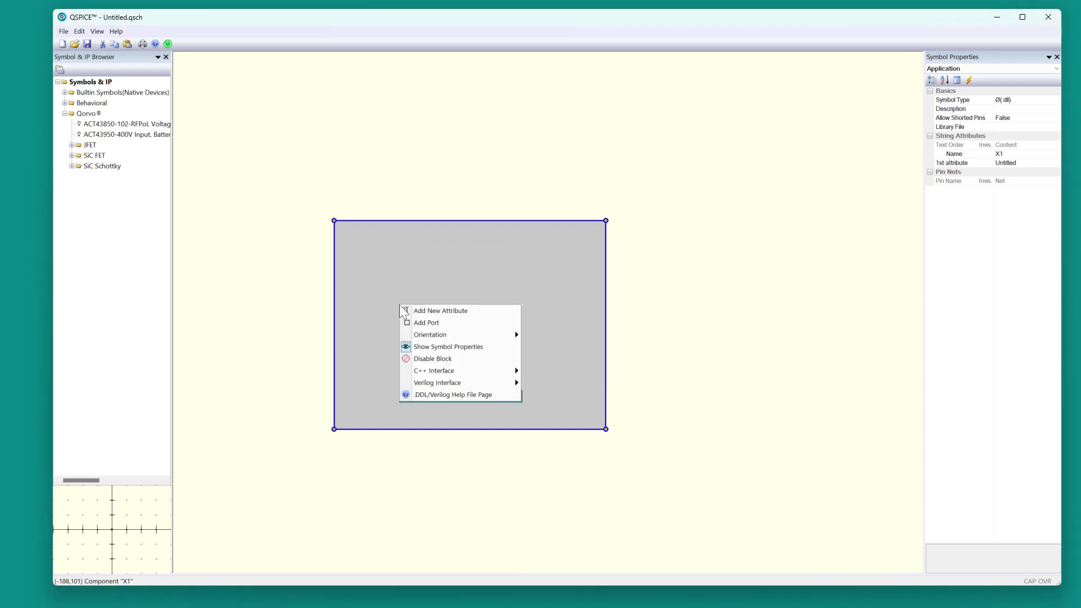
left_click(424, 321)
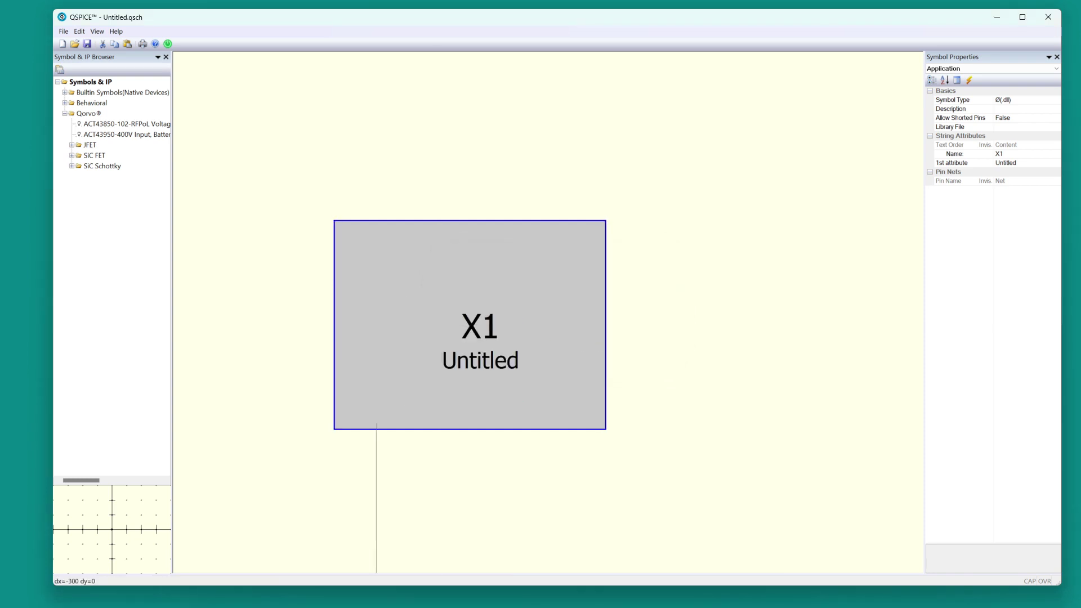
left_click(334, 324)
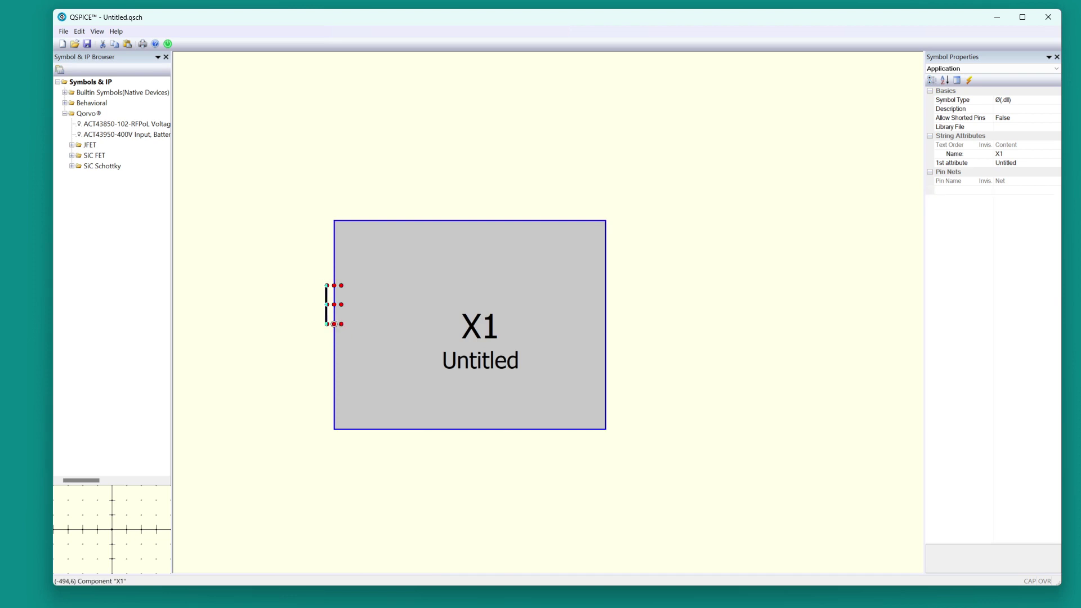
type("IN")
left_click(334, 325)
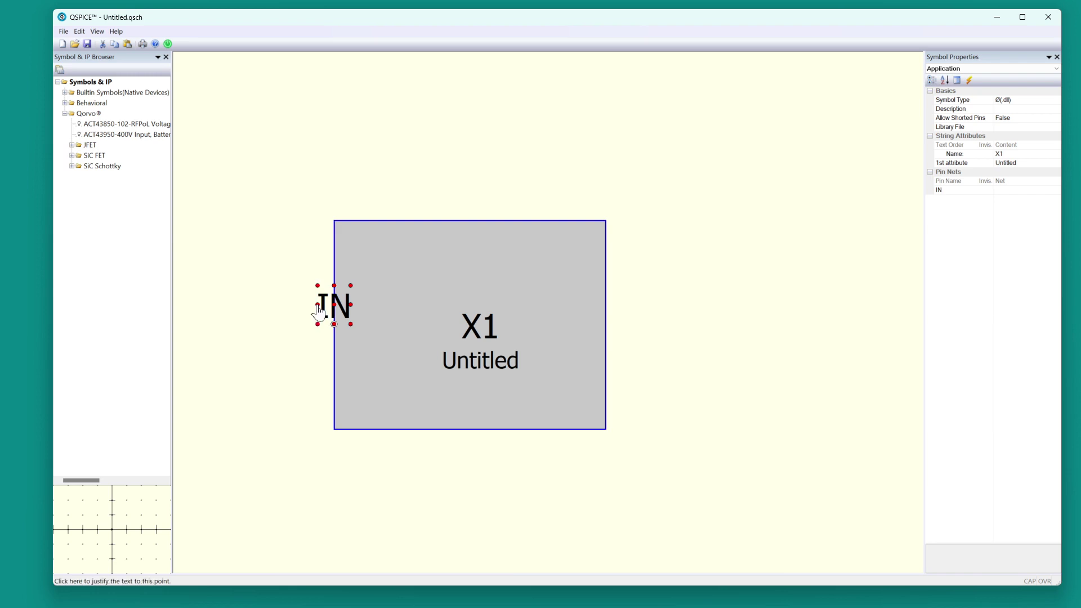
left_click(316, 305)
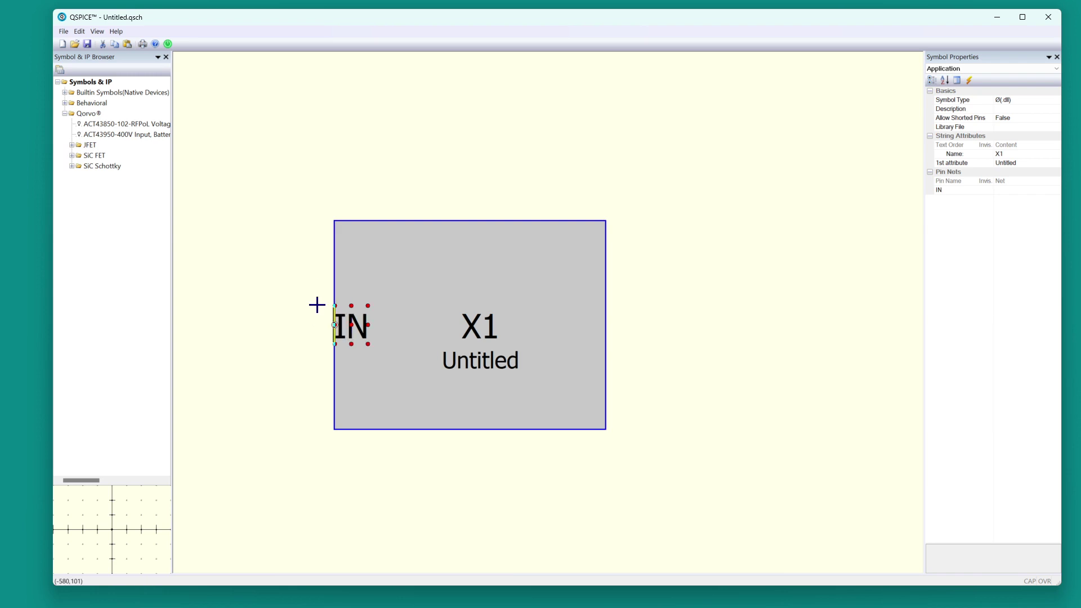
- Make IN an Input port with data type float(64 bit double) and shift its label slightly inward from the block's edge
right_click(363, 331)
mouse_move(417, 403)
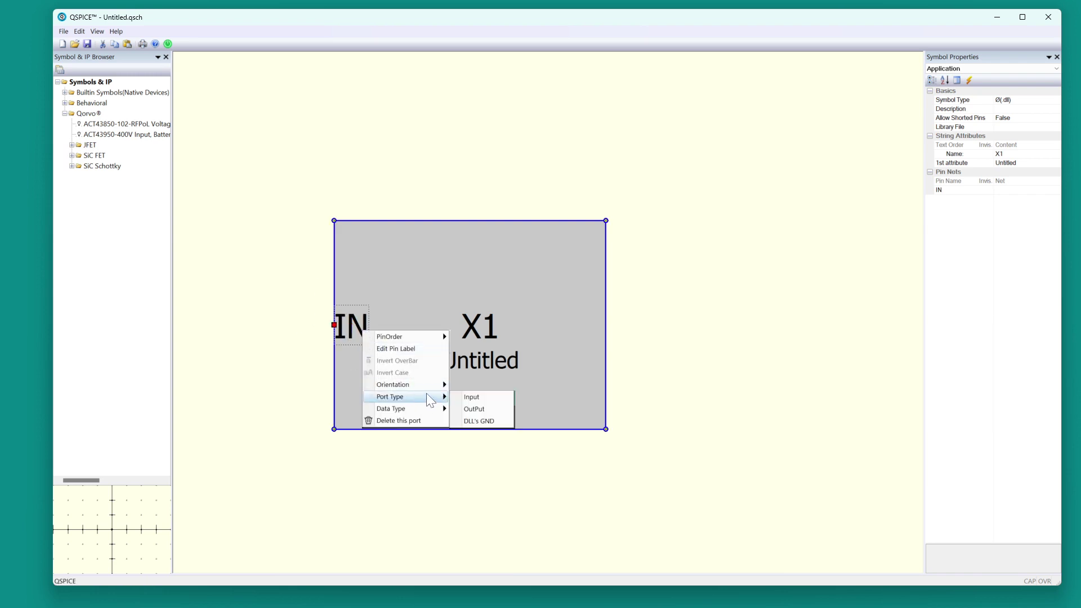
left_click(475, 396)
right_click(373, 346)
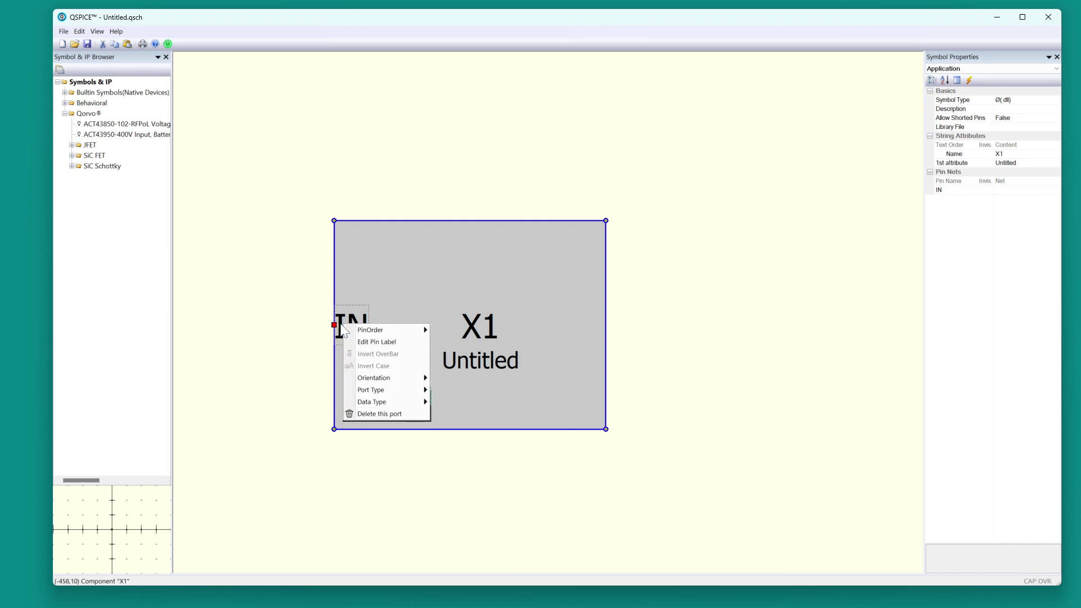
mouse_move(400, 403)
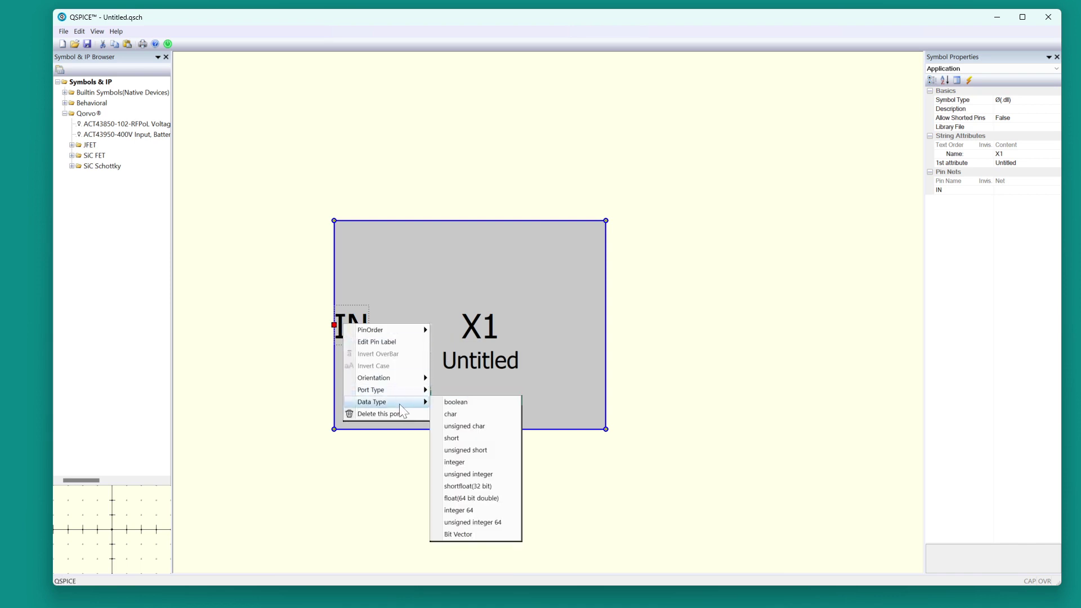
left_click(482, 499)
left_click(349, 332)
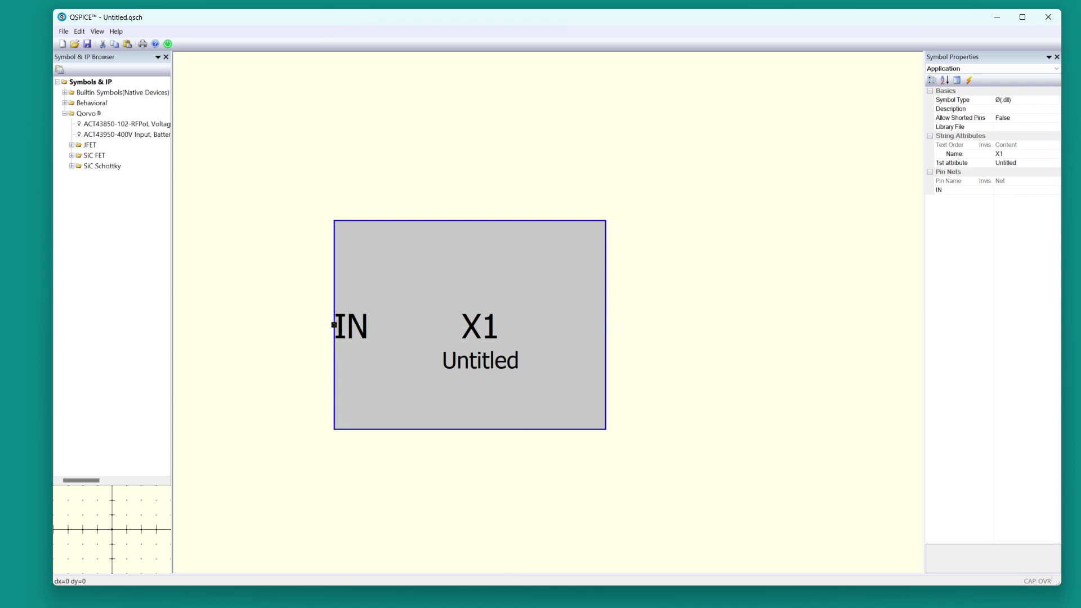
left_click_drag(352, 332, 362, 327)
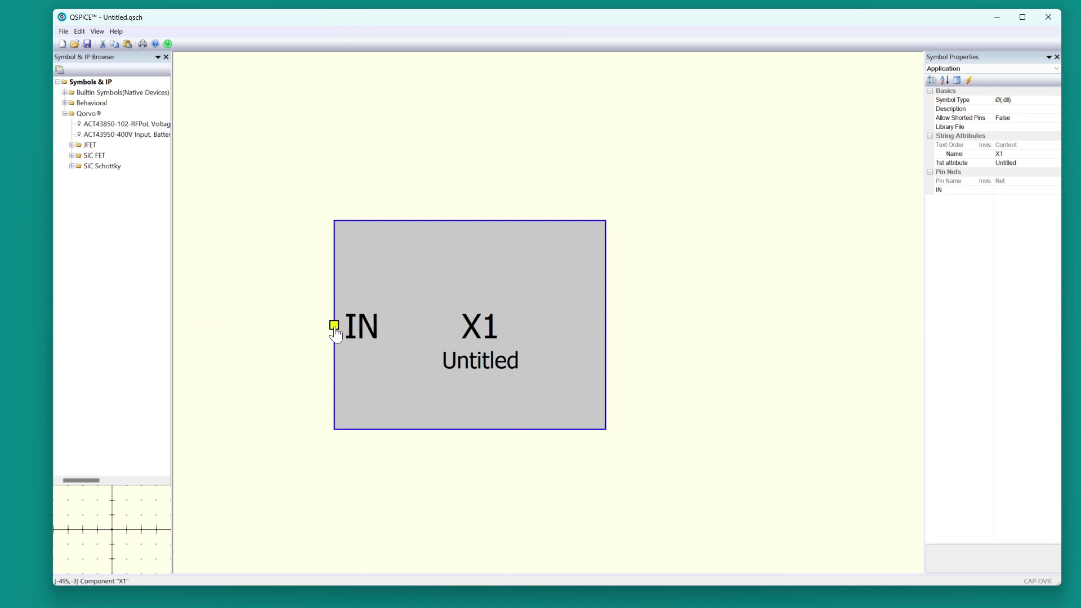
- Copy the IN port to the middle of the block's right edge and rename the copy OUT, with its label right-justified inside the block
left_click_drag(334, 334, 606, 325)
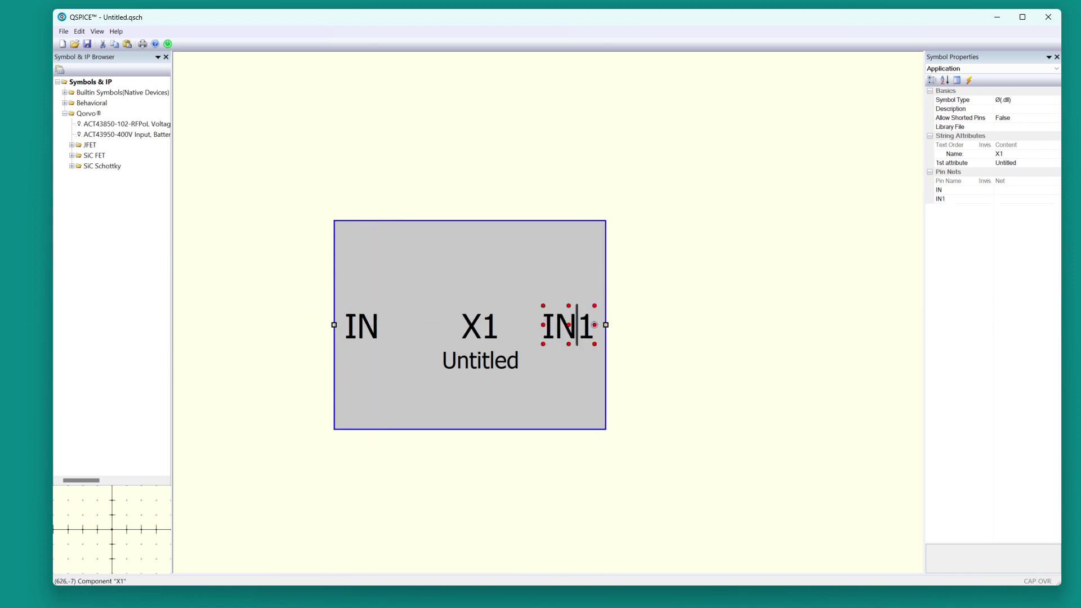
left_click(595, 325)
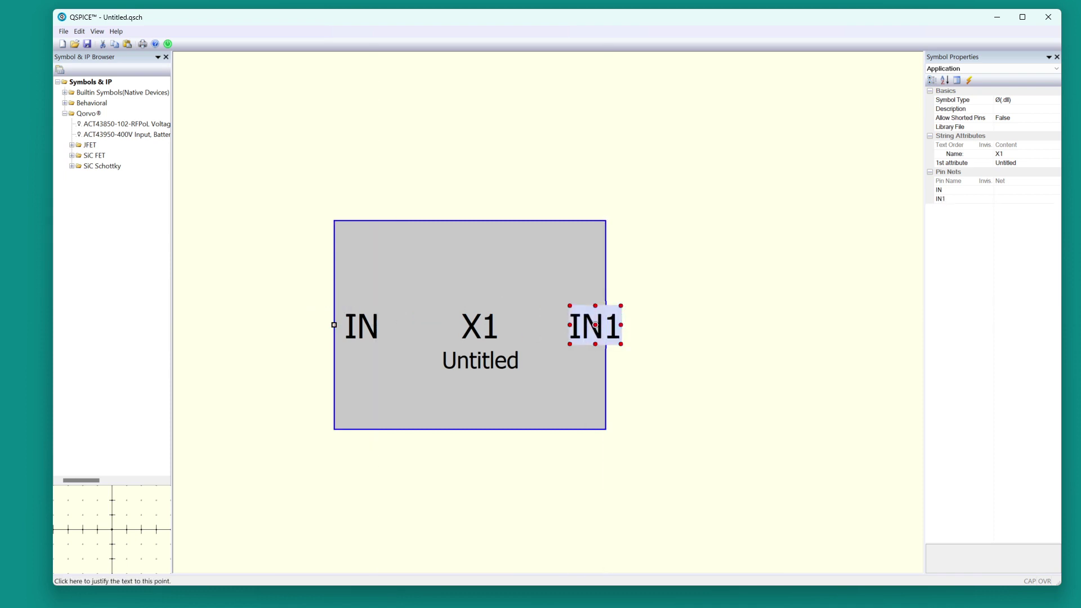
type("ou")
key("Caps_Lock")
key("BackSpace")
key("BackSpace")
type("OUT")
key("Return")
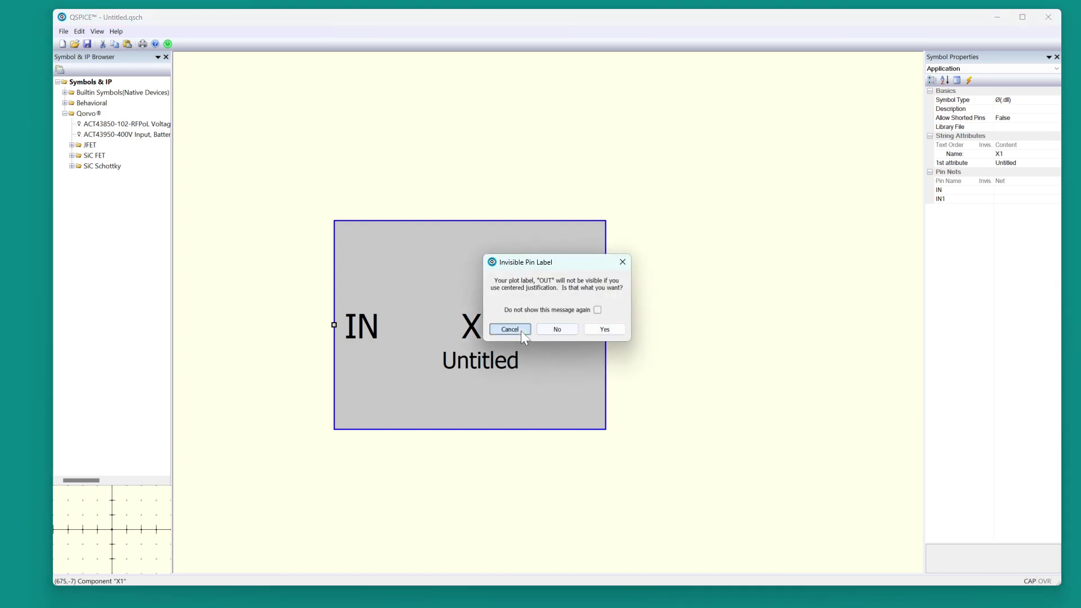
left_click(521, 329)
left_click(627, 326)
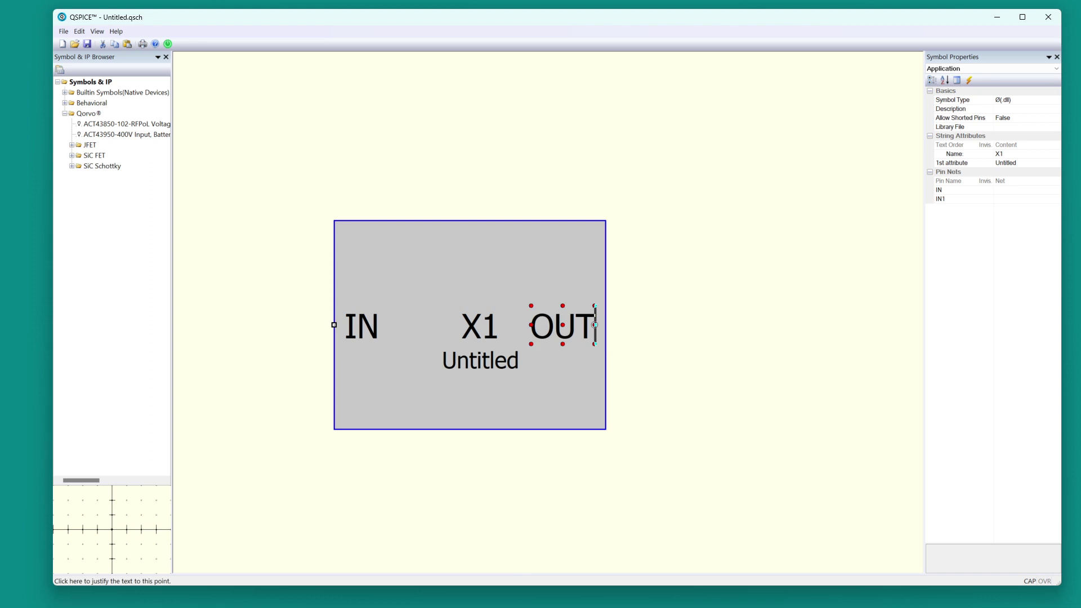
key("Return")
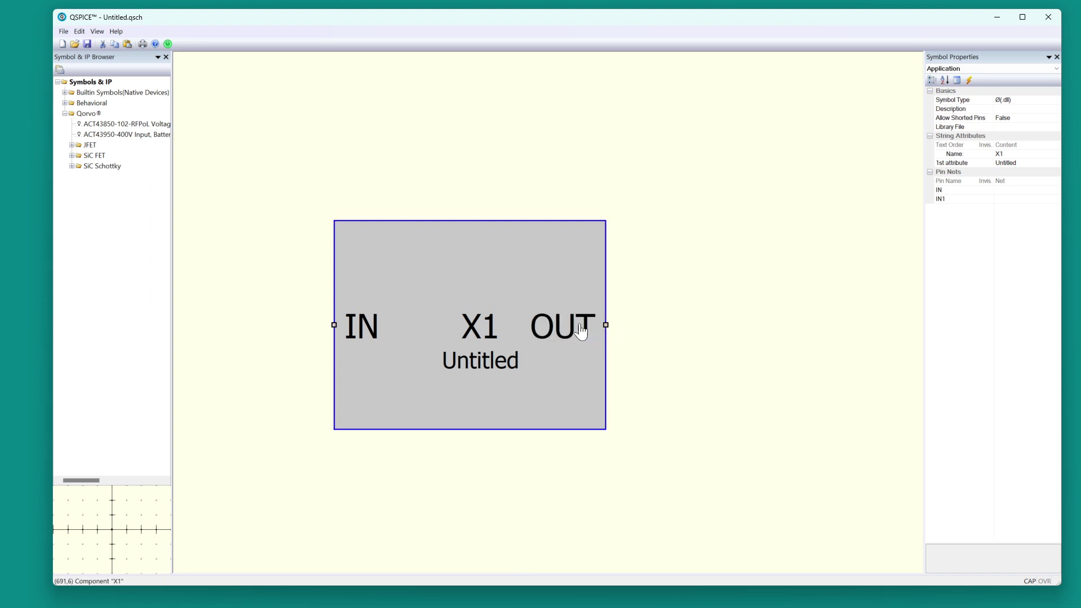
- Set the port type of the OUT port to OutPut
right_click(578, 325)
mouse_move(648, 390)
left_click(688, 400)
- Create a blank C++ source template for the DLL block without any advanced options, and shrink its code window over the schematic
right_click(442, 265)
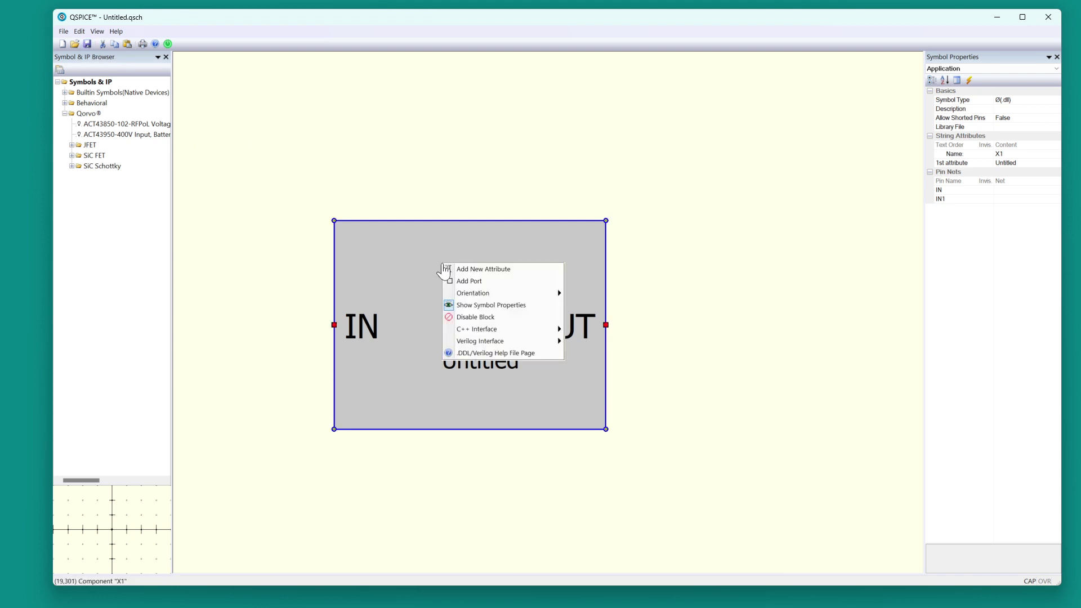
mouse_move(516, 331)
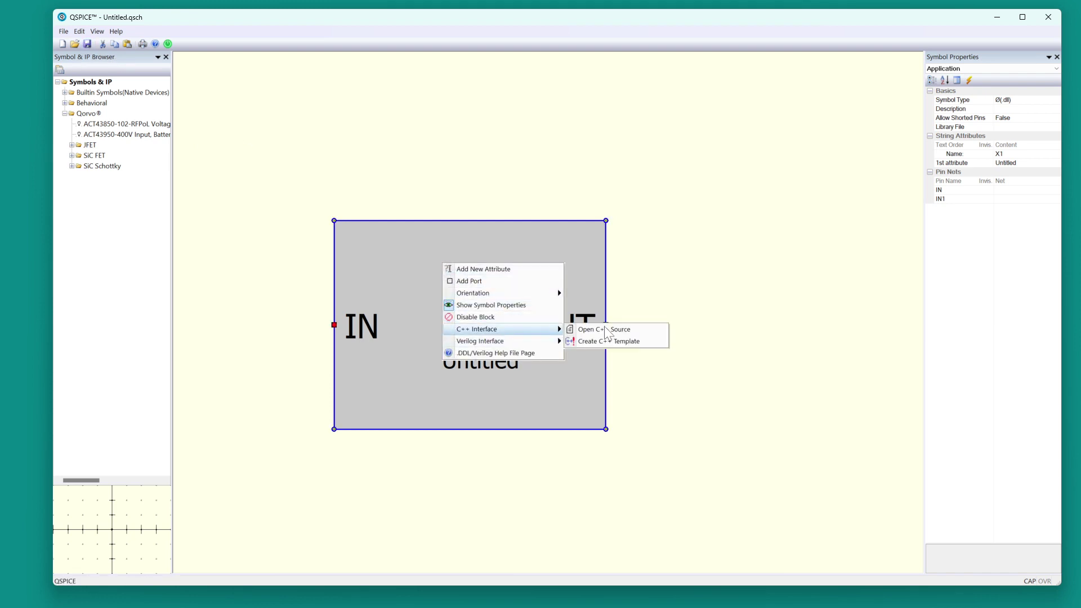
left_click(606, 329)
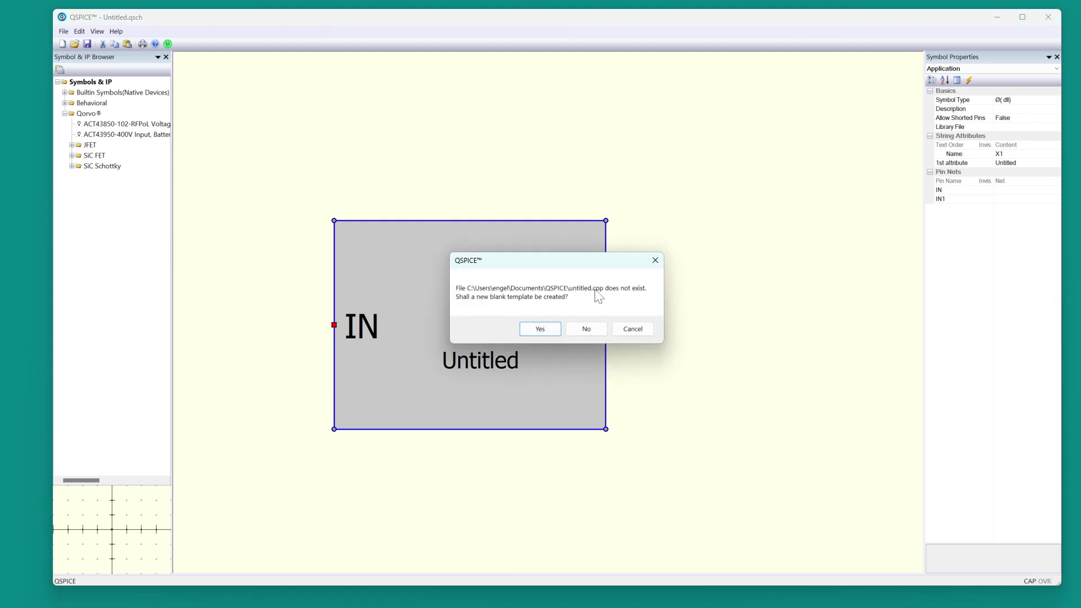
left_click(542, 332)
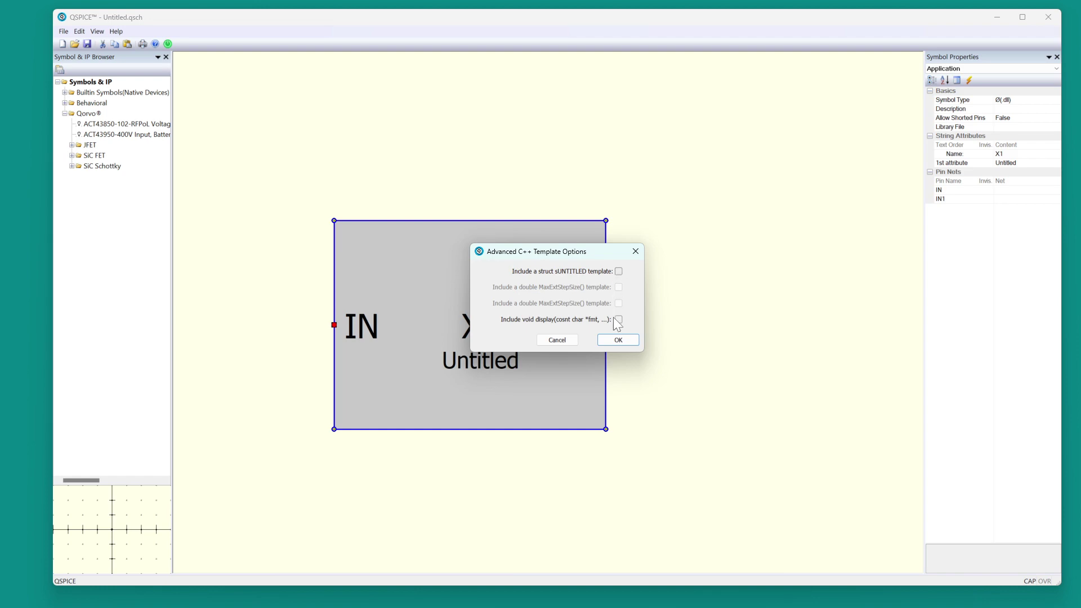
left_click(618, 340)
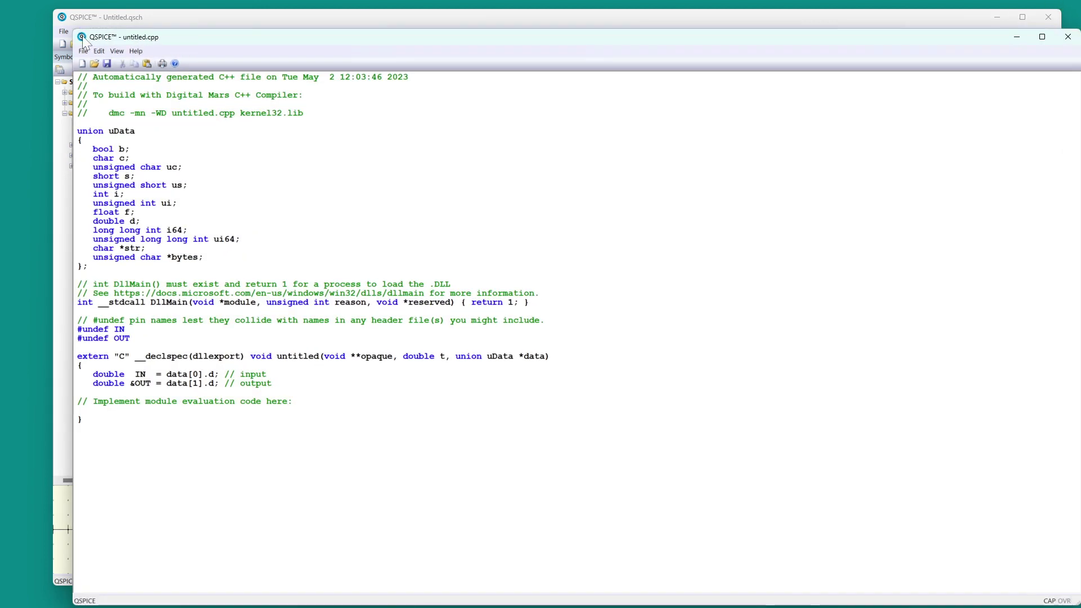
left_click_drag(75, 31, 334, 142)
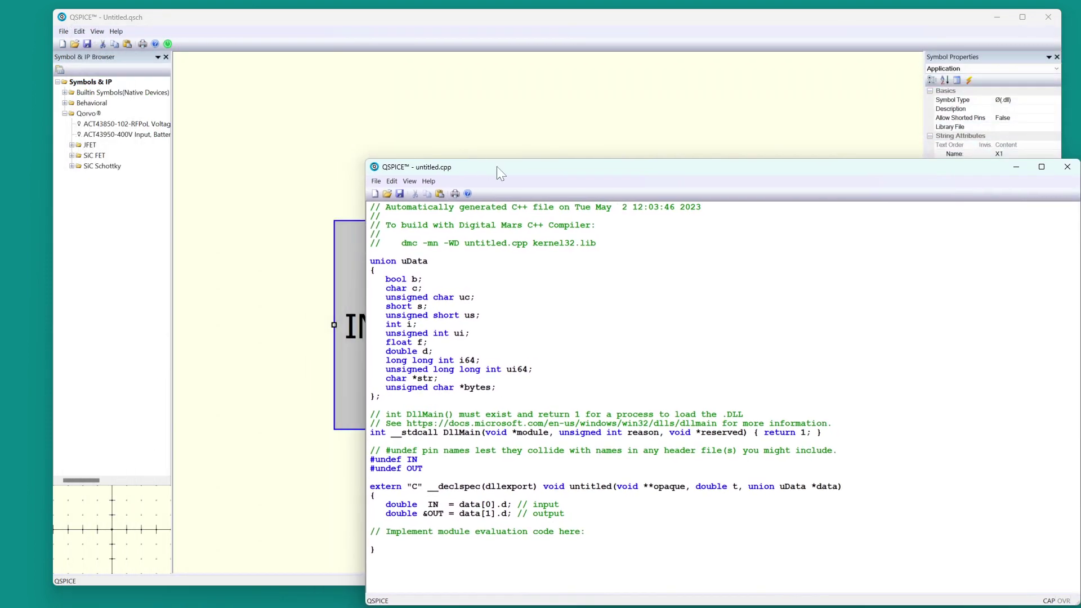
left_click_drag(497, 167, 461, 90)
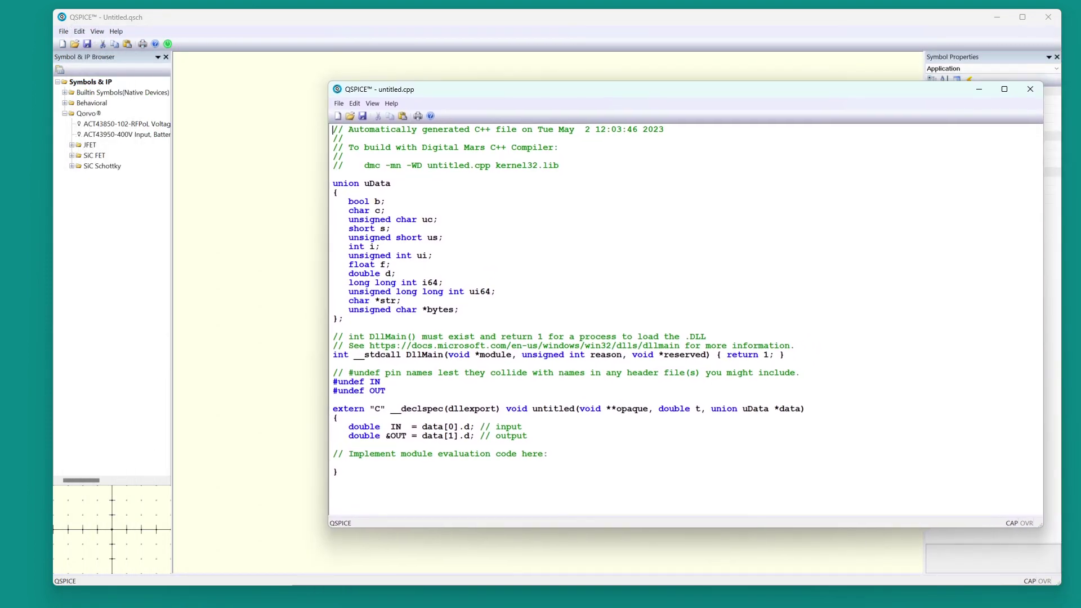
- Write the expression OUT = IN * IN on the line below the module evaluation comment
left_click_drag(549, 455, 333, 455)
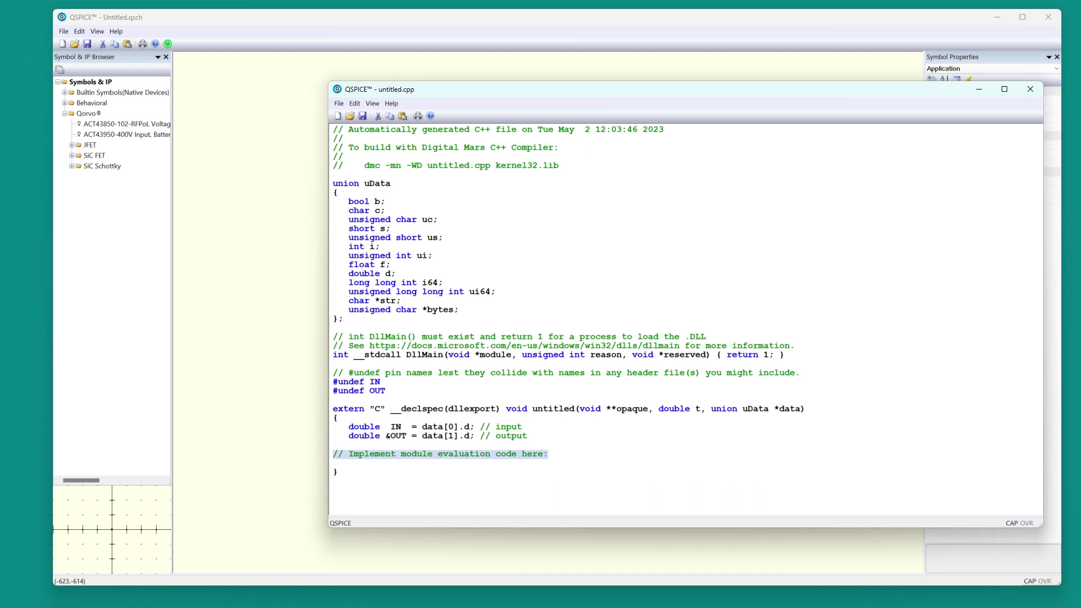
left_click(334, 464)
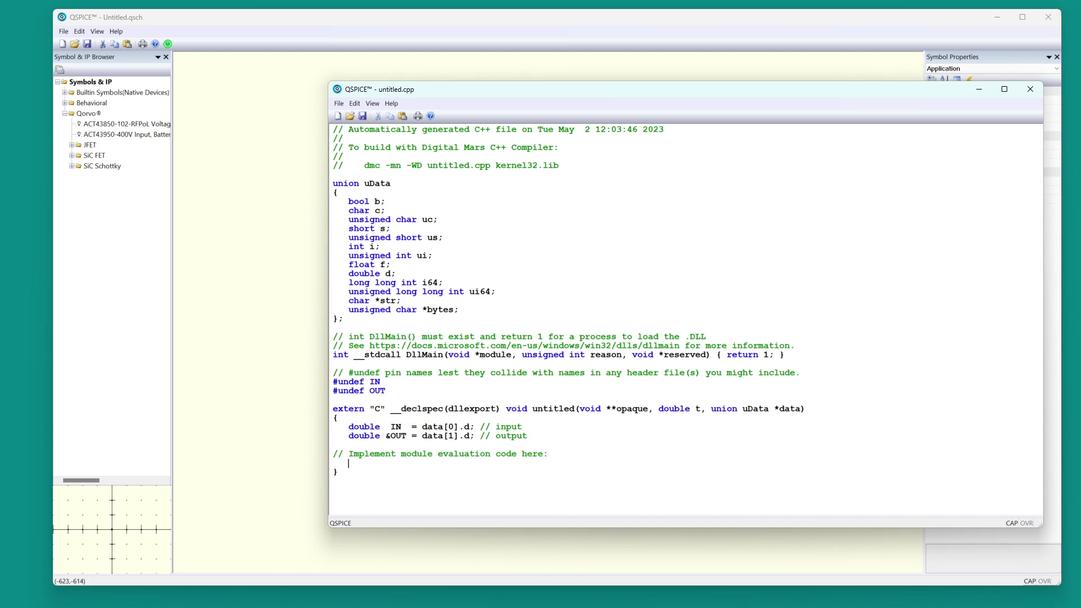
type("OUT = in")
- Try to compile the C++ source into a DLL
right_click(672, 305)
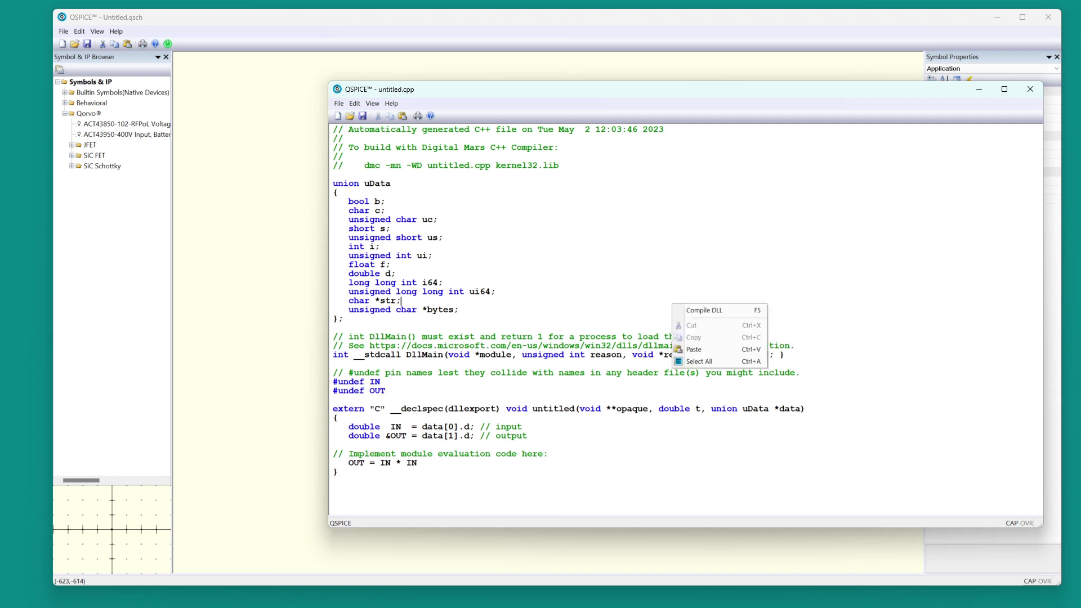
left_click(717, 312)
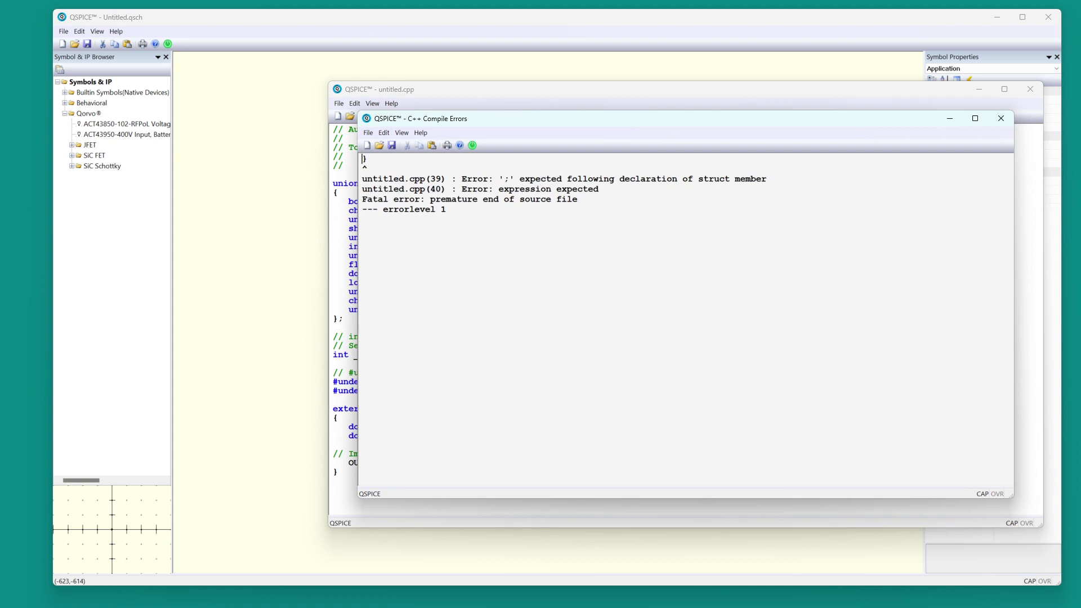
key("Escape")
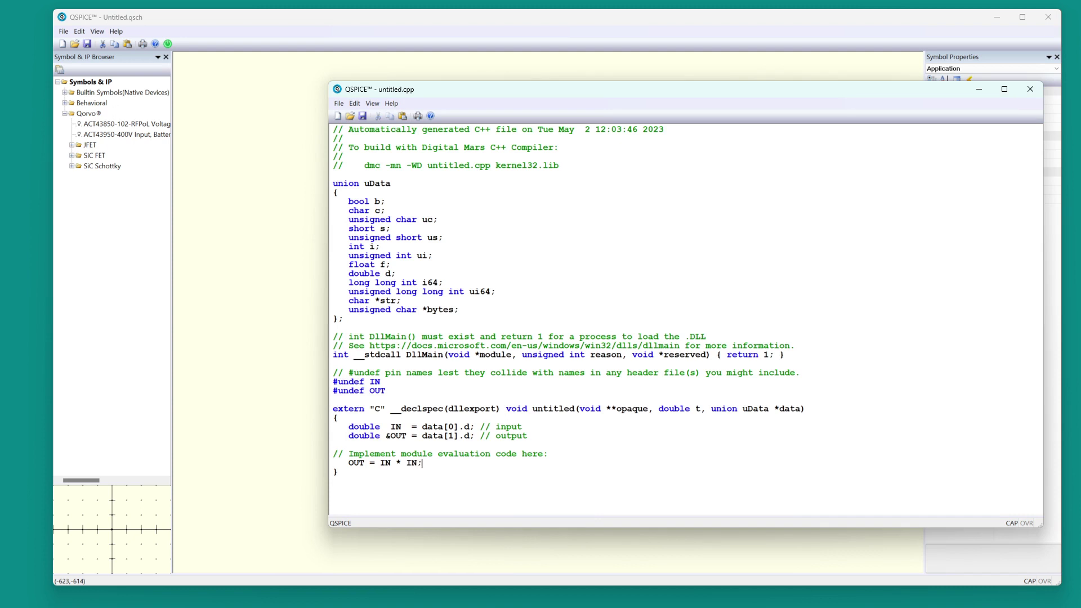
- End the OUT = IN * IN statement with a semicolon and compile the source into a DLL, closing its code window
right_click(631, 249)
left_click(653, 254)
left_click(1031, 89)
- Draw a wire from beyond the OUT port straight through the block past IN, ending vertically below the block
key("w")
scroll(771, 304, "down", 1)
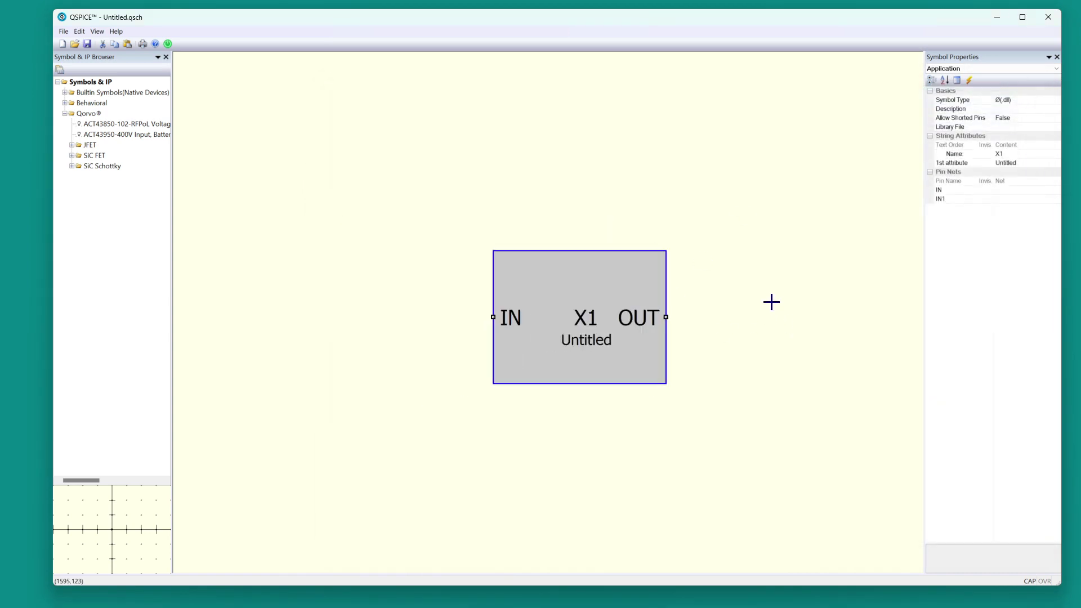
left_click(772, 317)
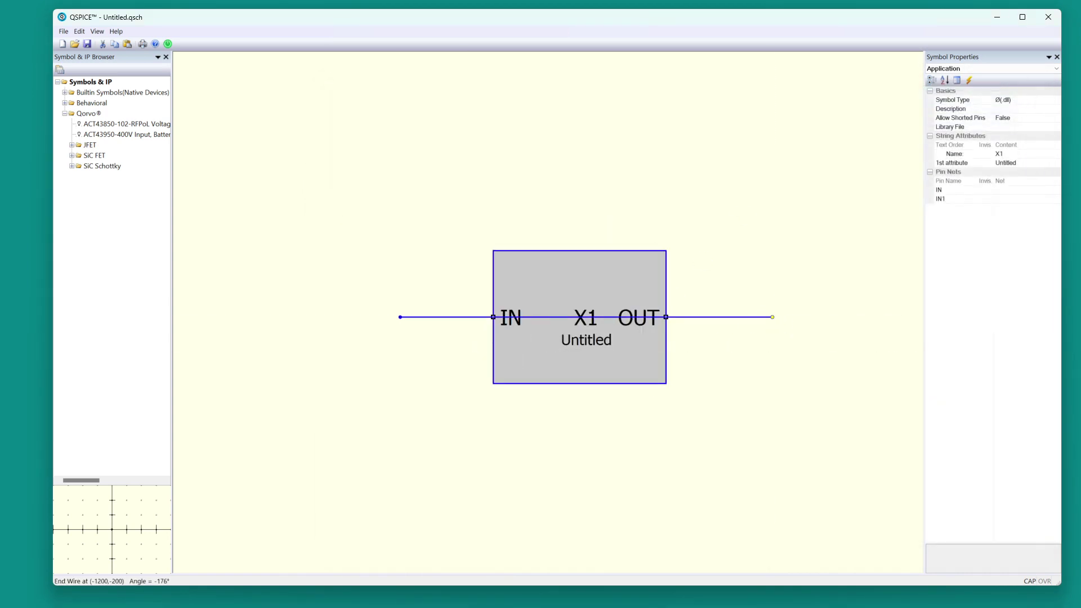
left_click(387, 490)
- Place a ground at the lower end of the IN wire and a voltage source in the vertical wire just above it
key("g")
left_click(387, 490)
key("v")
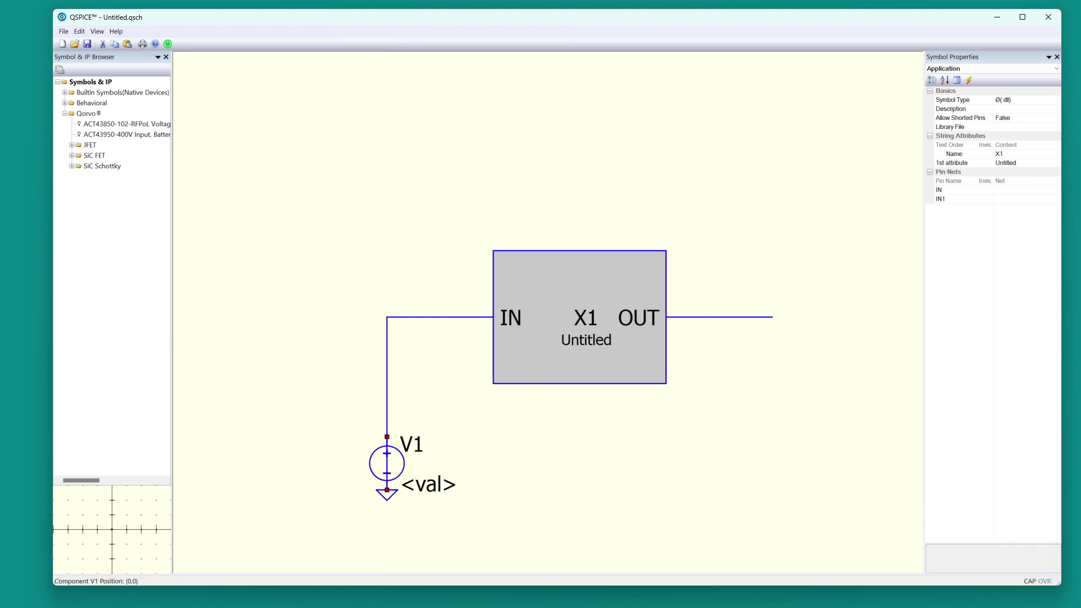
left_click(387, 450)
- Set the voltage source's value to SINE 0 1 1K
left_click(426, 469)
left_click(426, 469)
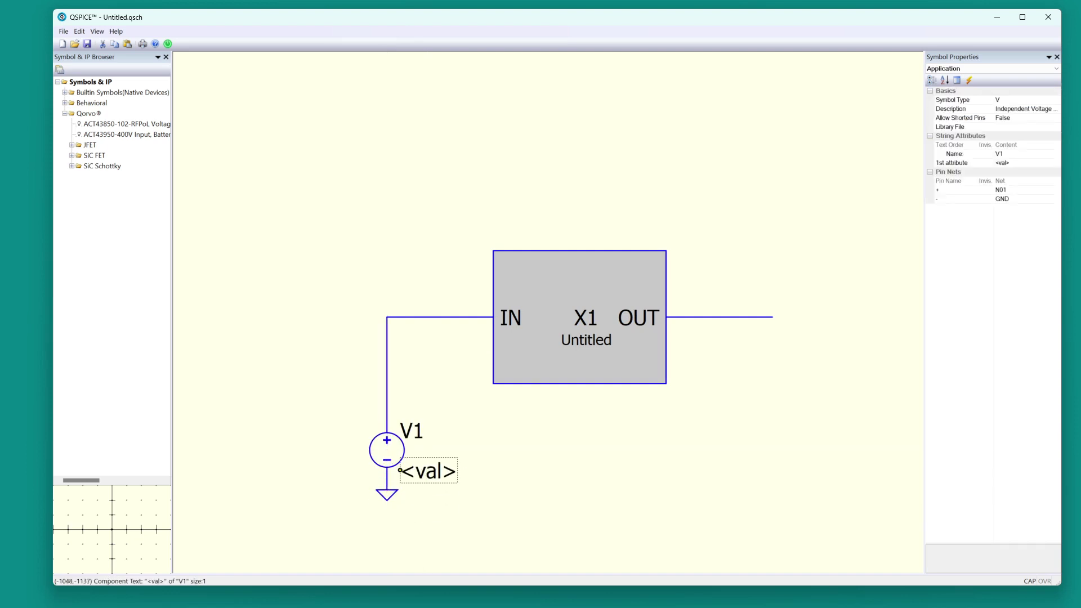
double_click(426, 470)
type("SINE ")
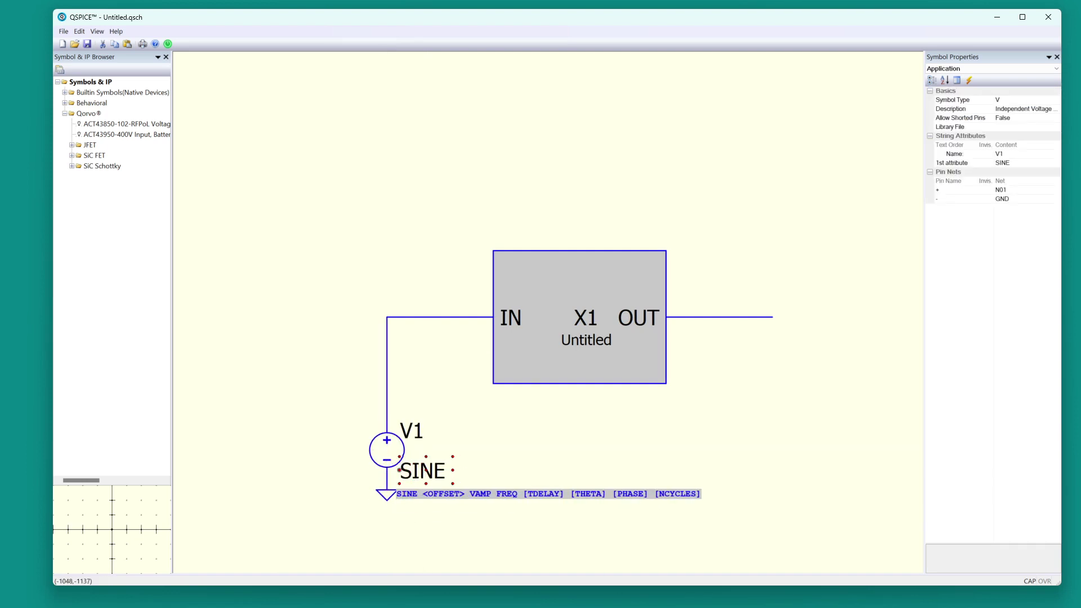
type("0 1 1K")
key("Return")
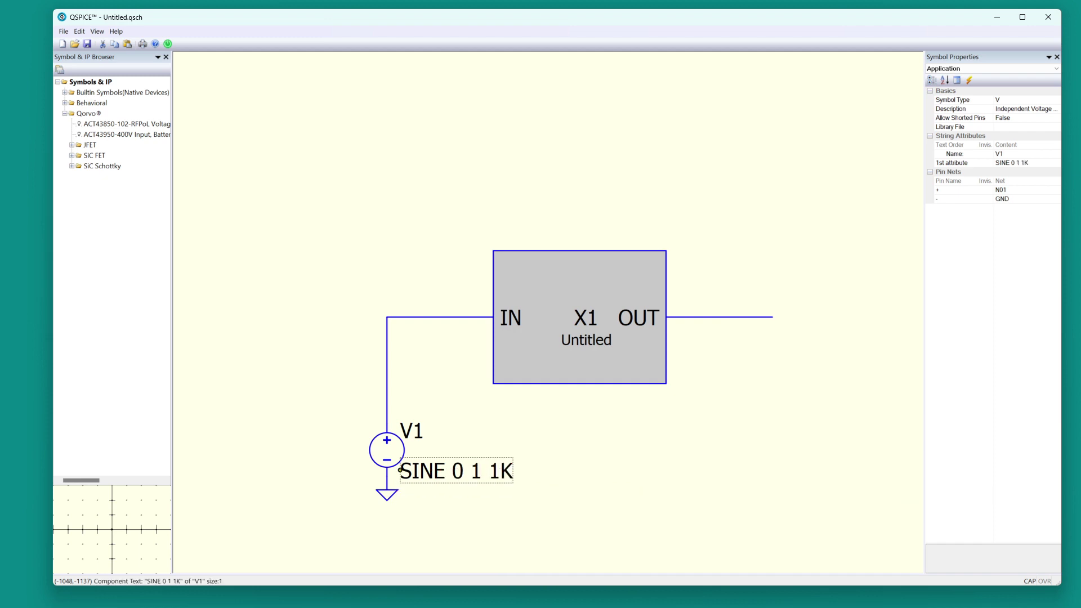
- Add the simulation directive .tran 3m below the block
type(".TRA")
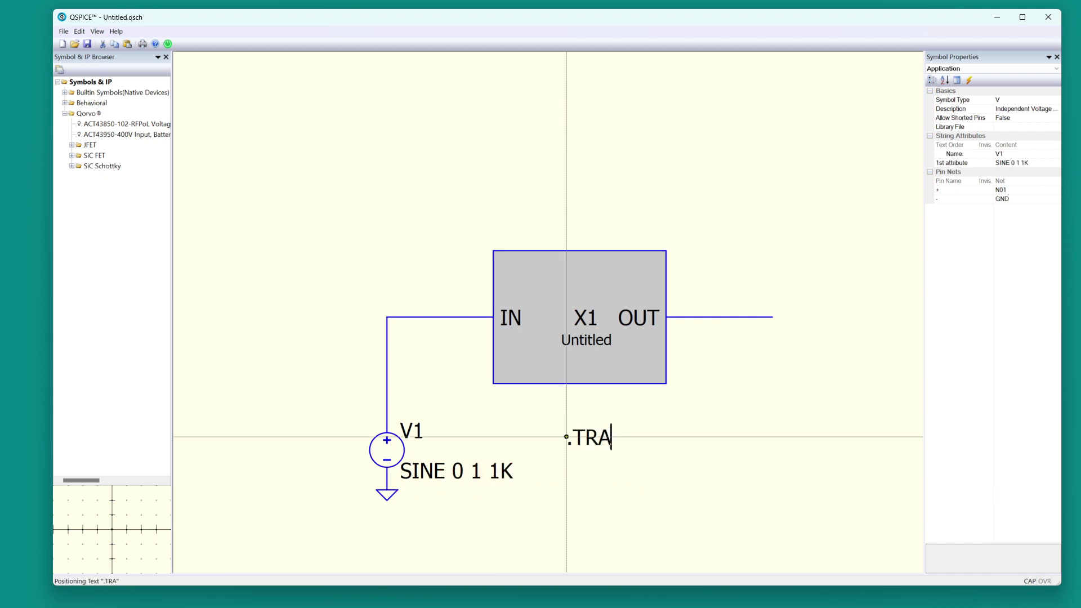
key("BackSpace")
key("BackSpace")
key("BackSpace")
type("tran 3m")
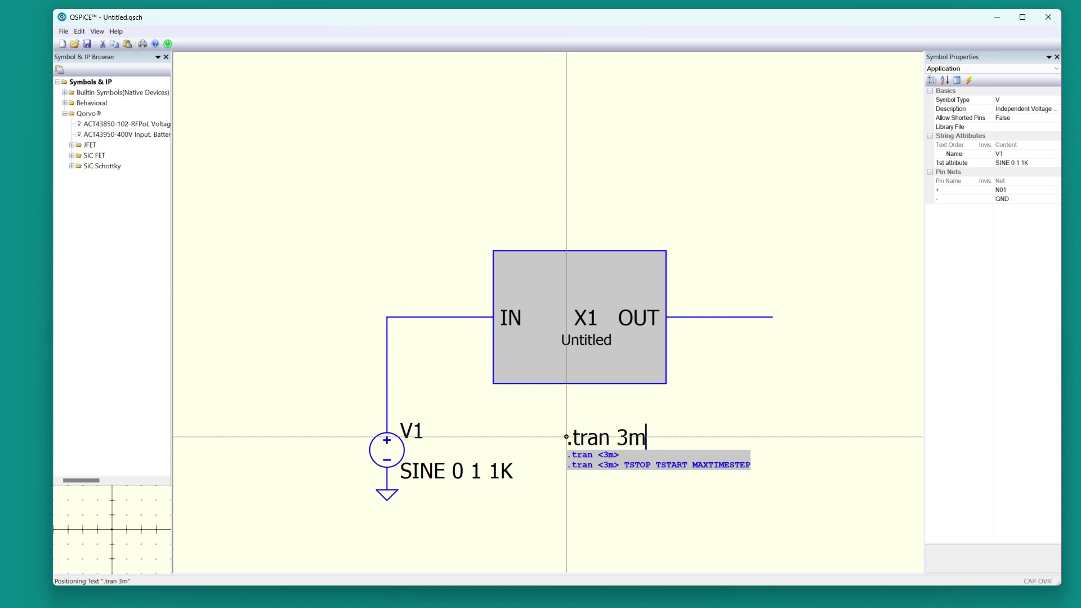
key("Return")
- Run the simulation and shrink the waveform and schematic windows so both are visible on the desktop
right_click(767, 376)
left_click(780, 382)
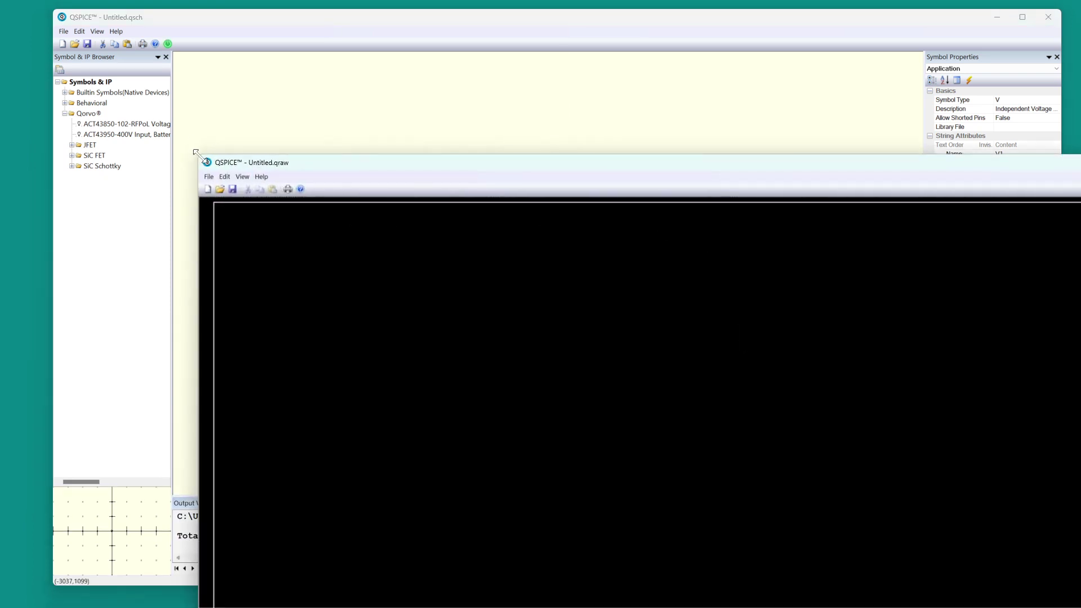
left_click_drag(207, 160, 576, 325)
left_click(716, 241)
key("space")
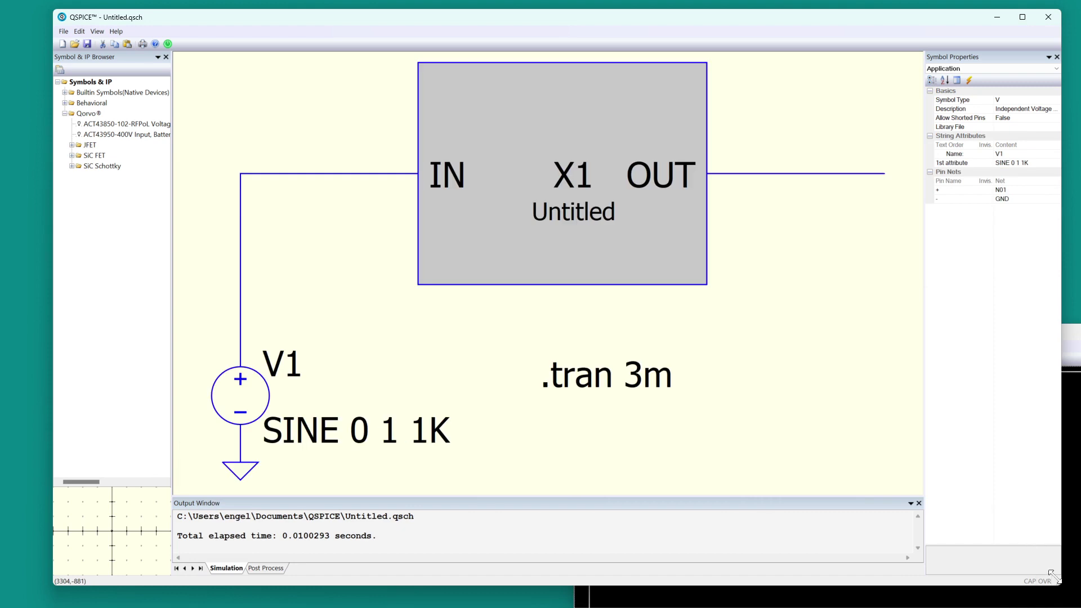
left_click_drag(1052, 574, 516, 358)
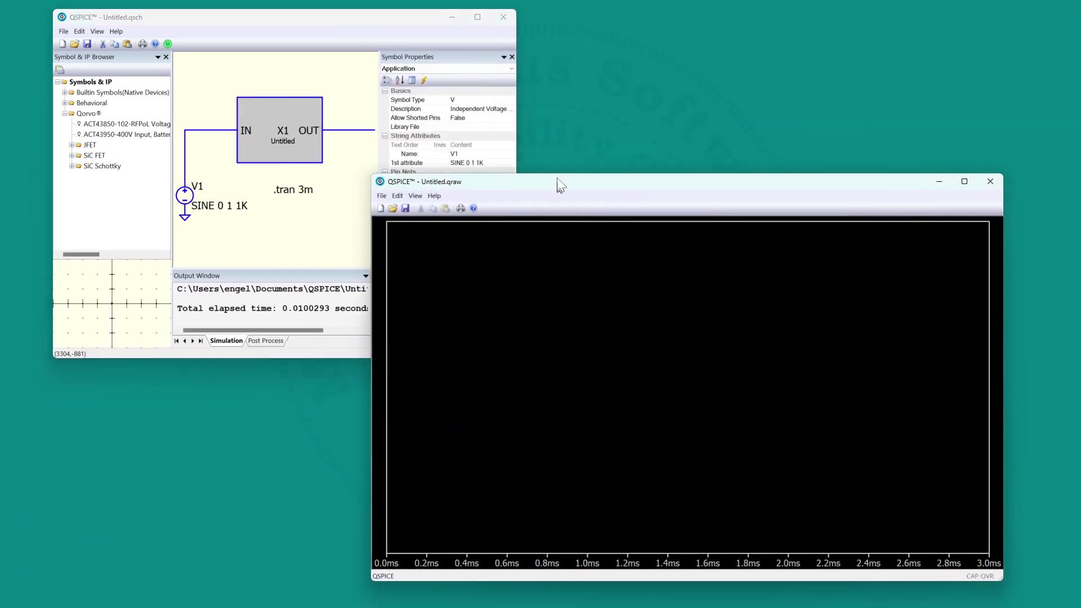
left_click_drag(560, 186, 576, 122)
- Plot the voltages on the block's IN and OUT wires and bring the waveform window to the front
left_click(217, 131)
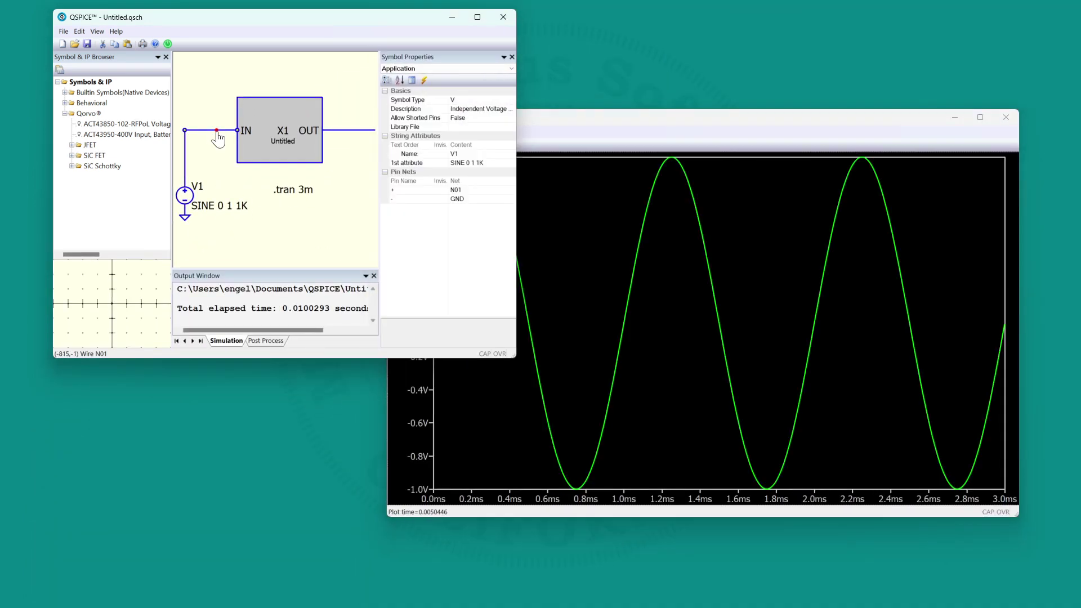
left_click(358, 130)
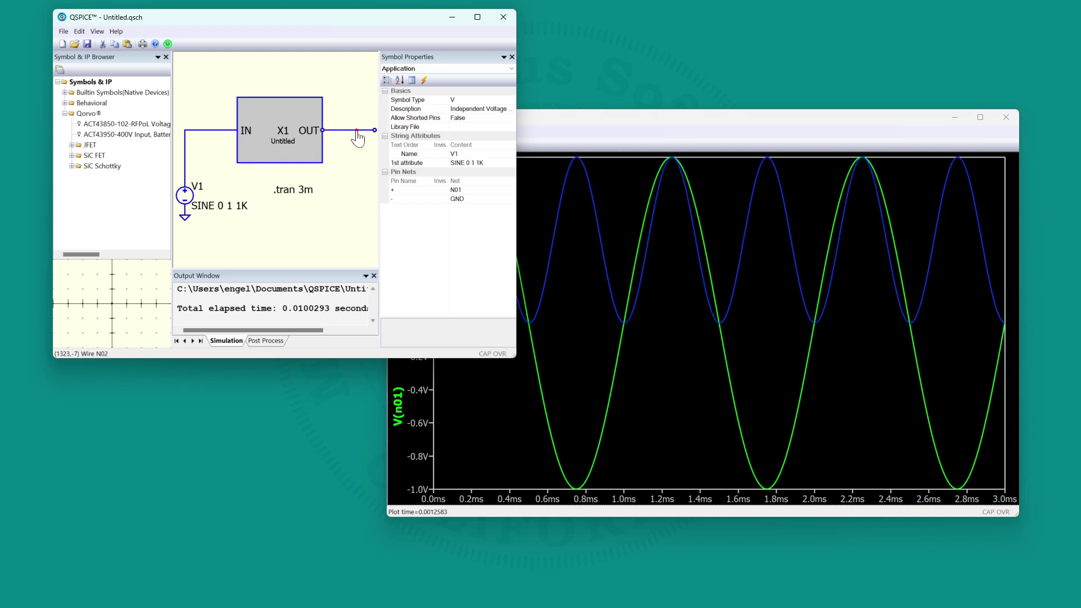
left_click(830, 399)
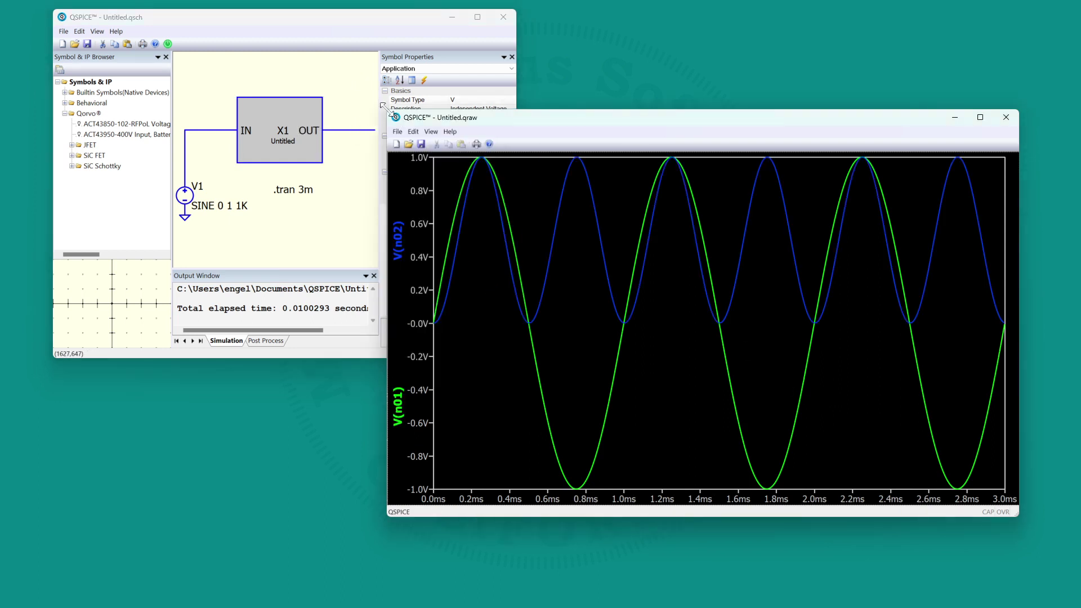
- Resize the waveform window to start further right and enlarge the schematic window beside it
left_click_drag(385, 113, 584, 118)
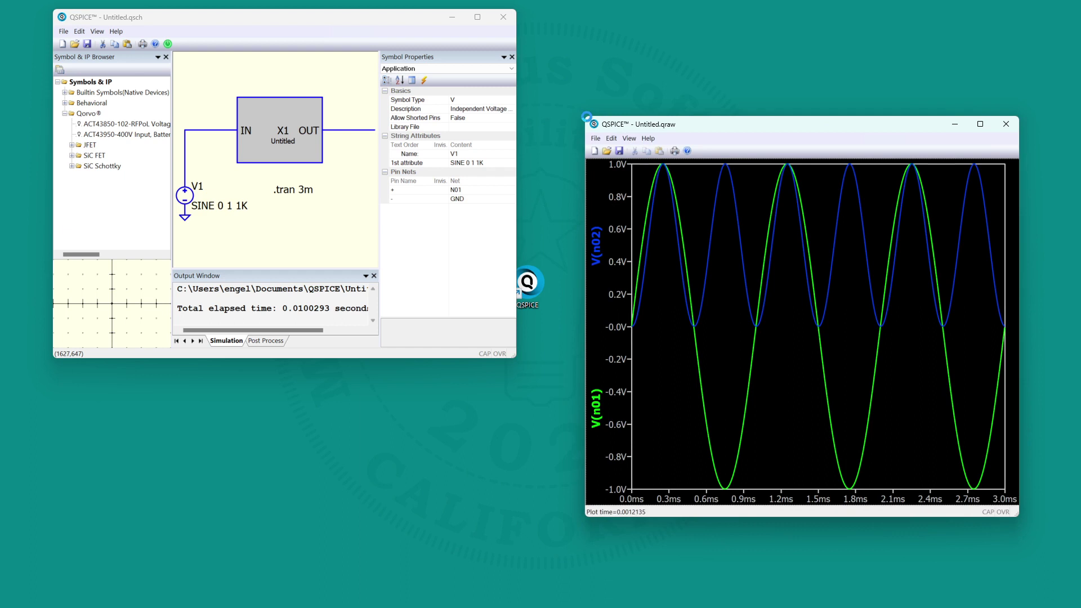
left_click_drag(1018, 515, 1076, 522)
left_click_drag(512, 352, 622, 471)
- Close the Symbol Properties and Symbol & IP Browser panes to give the schematic more room
left_click(619, 57)
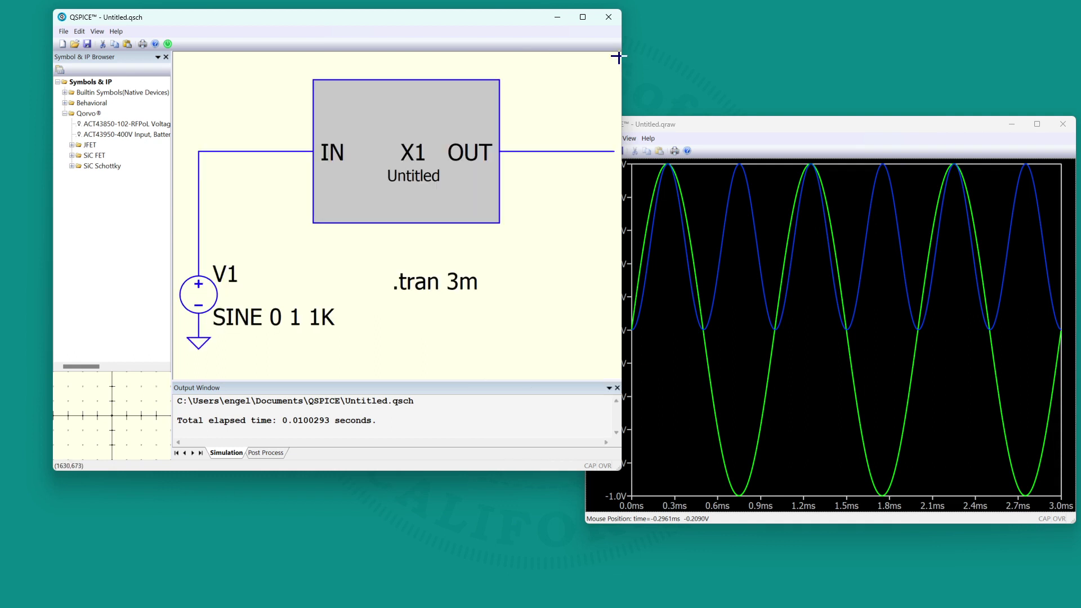
left_click_drag(172, 57, 170, 57)
left_click(167, 57)
left_click(166, 56)
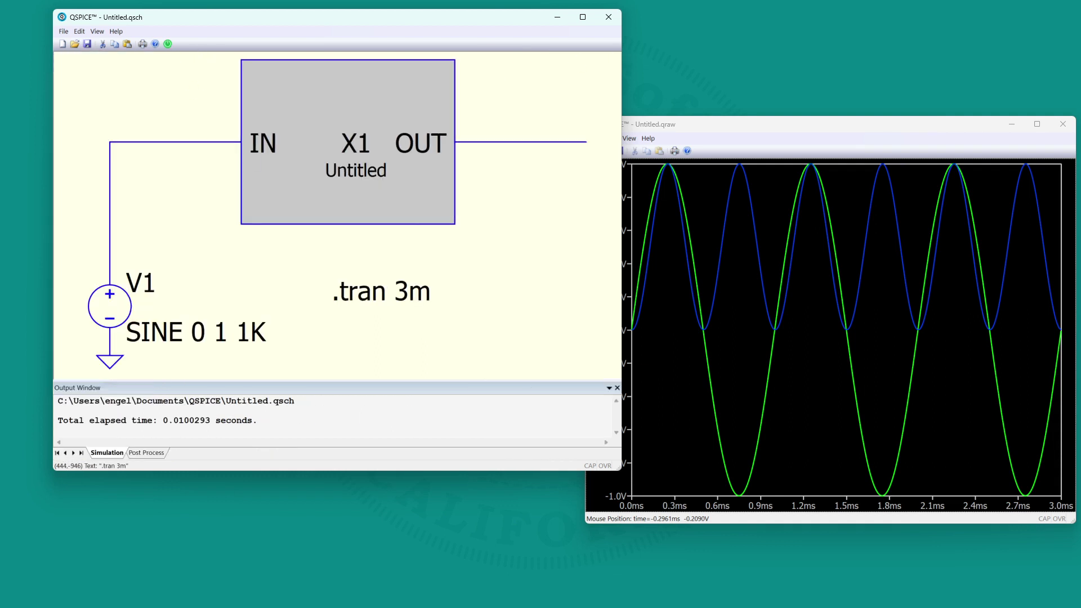
- Copy the DLL block directly above the original and change the copy's Untitled attribute to vlog
scroll(394, 298, "down", 3)
left_click(393, 204)
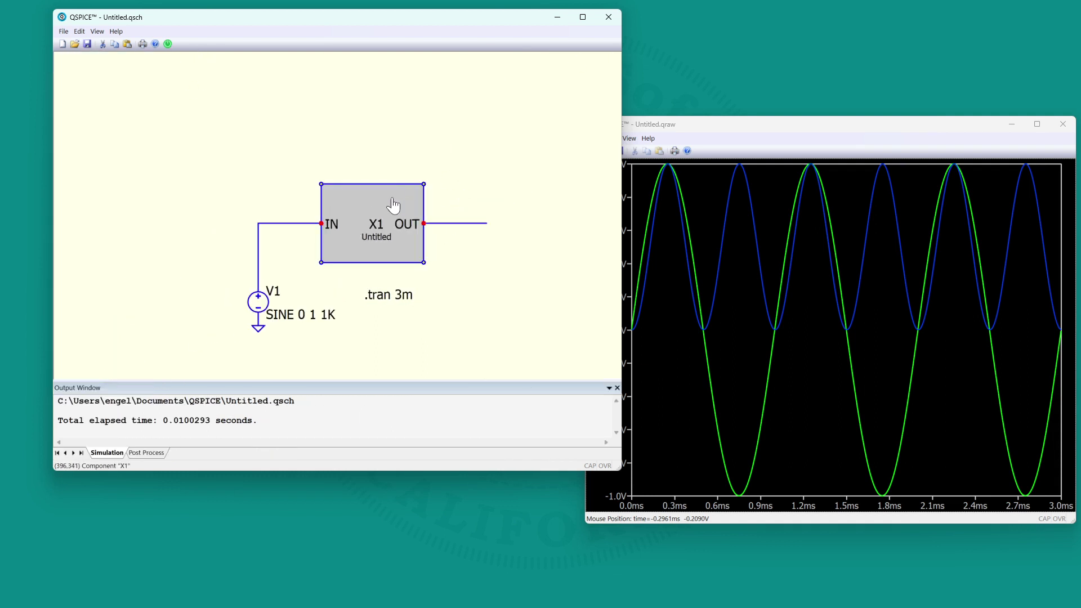
key("ctrl+v")
left_click(376, 113)
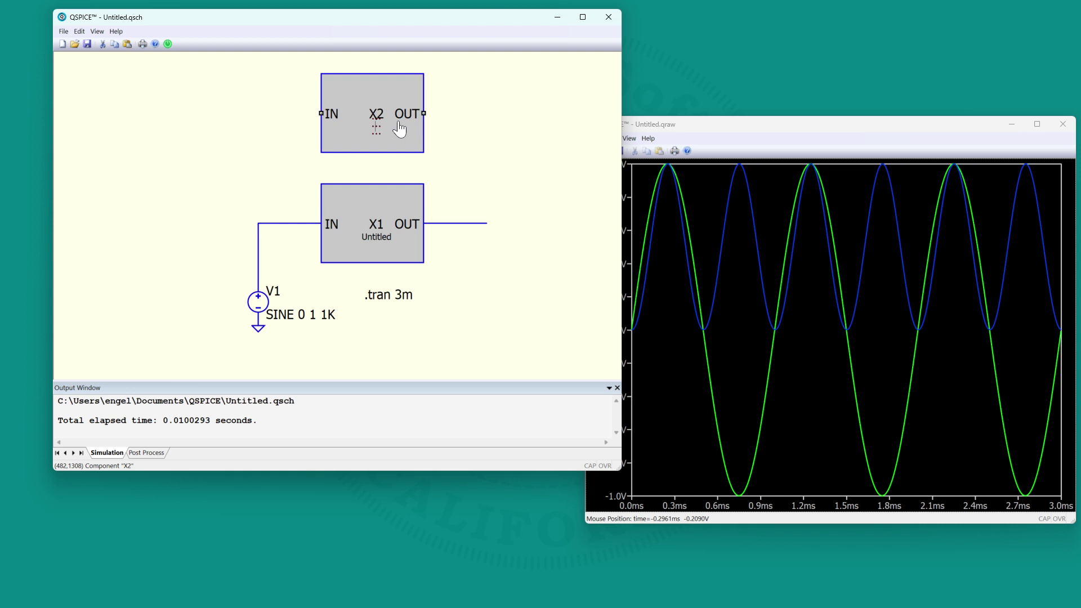
type("v;pm")
key("BackSpace")
- Wire the vlog block's IN port down to the existing input wire and add an open wire stub at its OUT port
key("w")
left_click(479, 113)
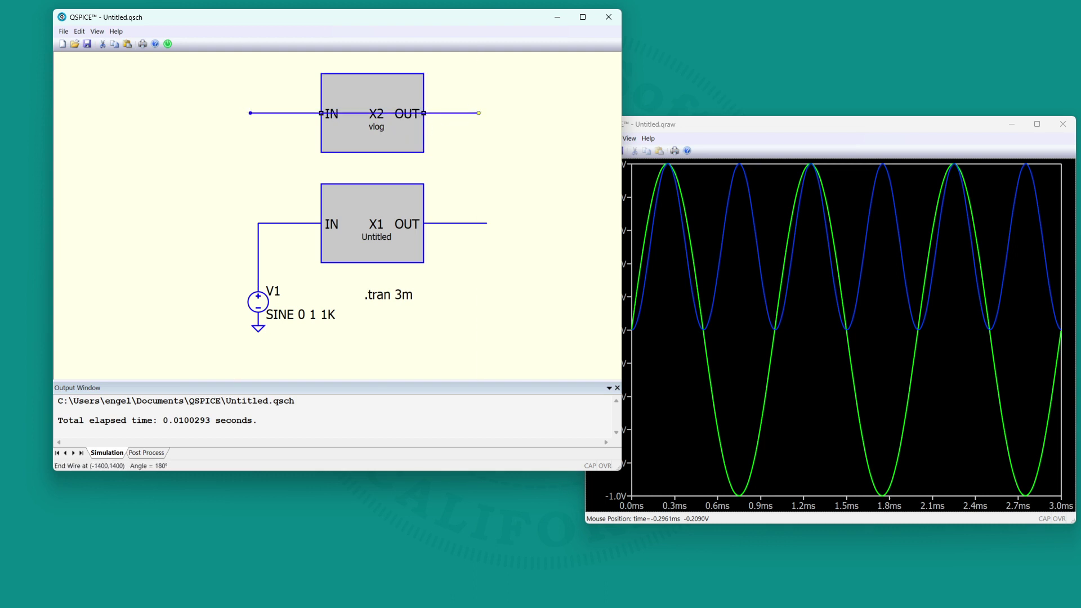
left_click(258, 112)
left_click(257, 215)
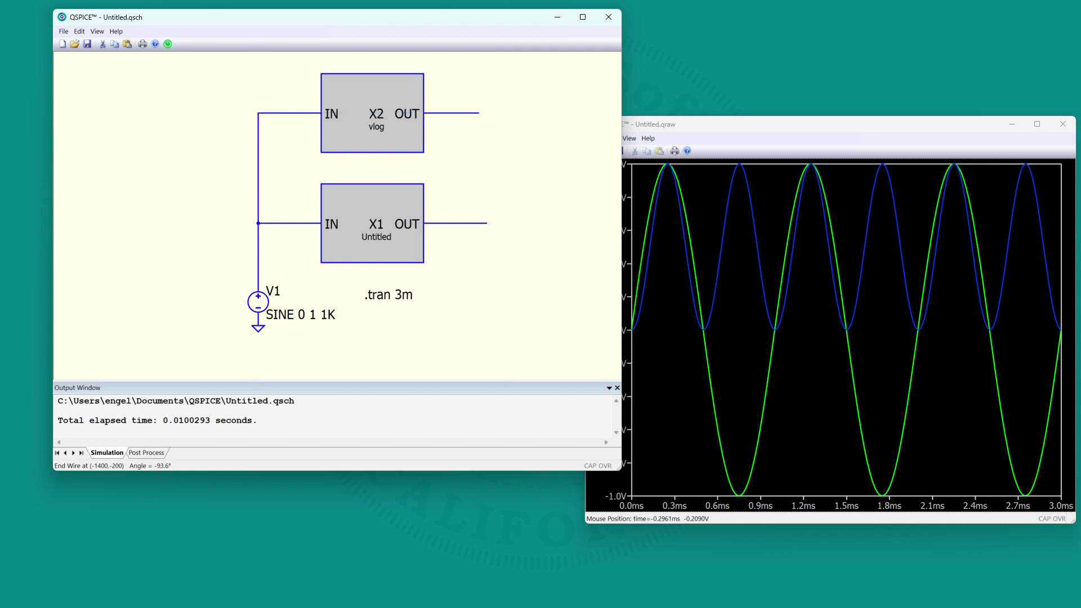
left_click(258, 223)
key("Escape")
- Create a blank Verilog source template for the vlog block and move its editor window aside to uncover the schematic
right_click(355, 133)
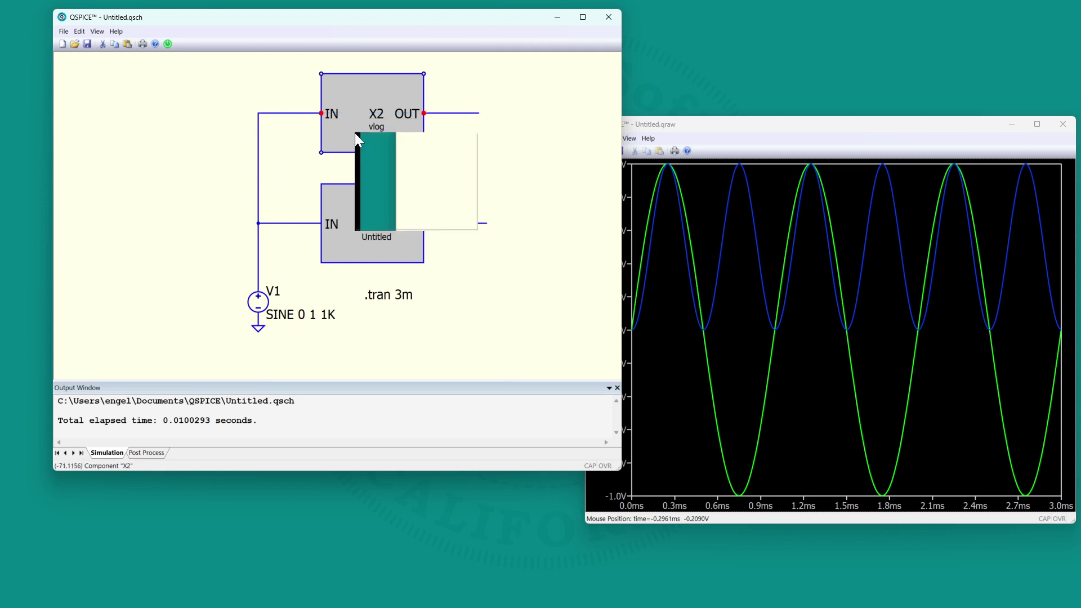
mouse_move(407, 216)
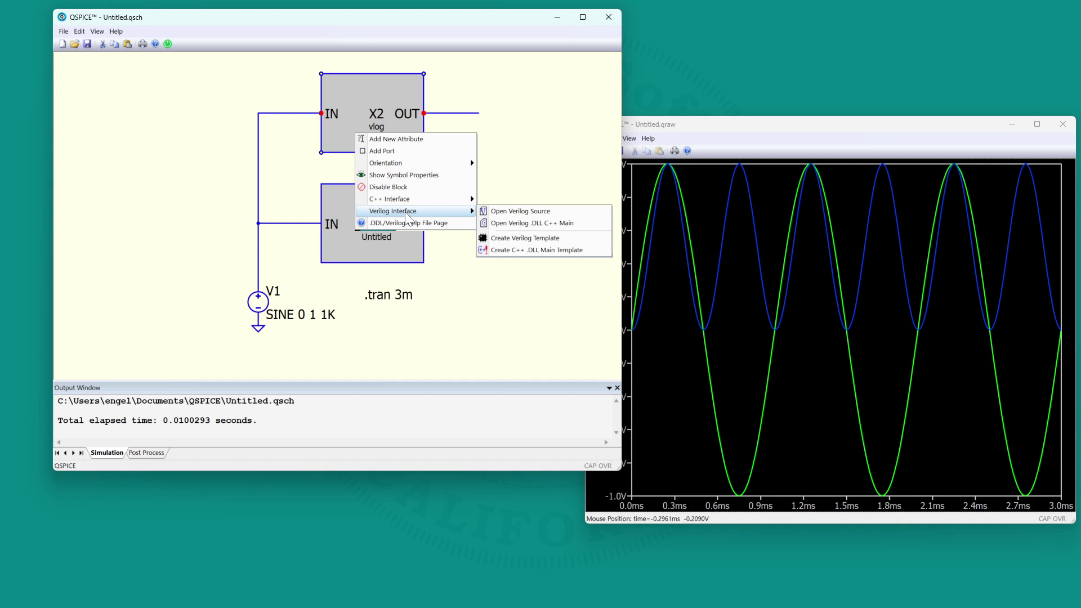
left_click(517, 212)
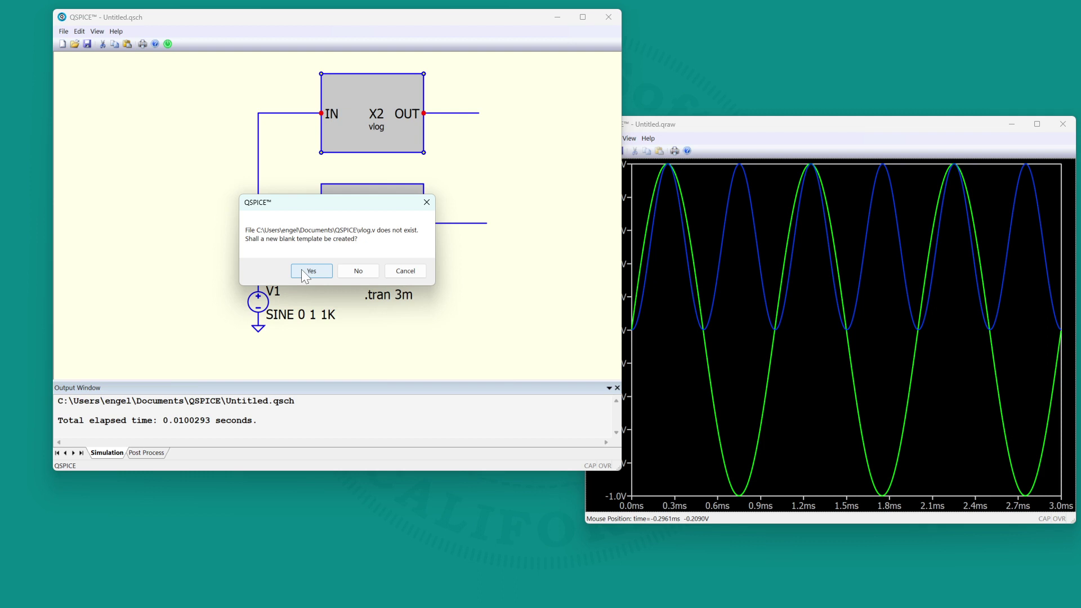
left_click(303, 271)
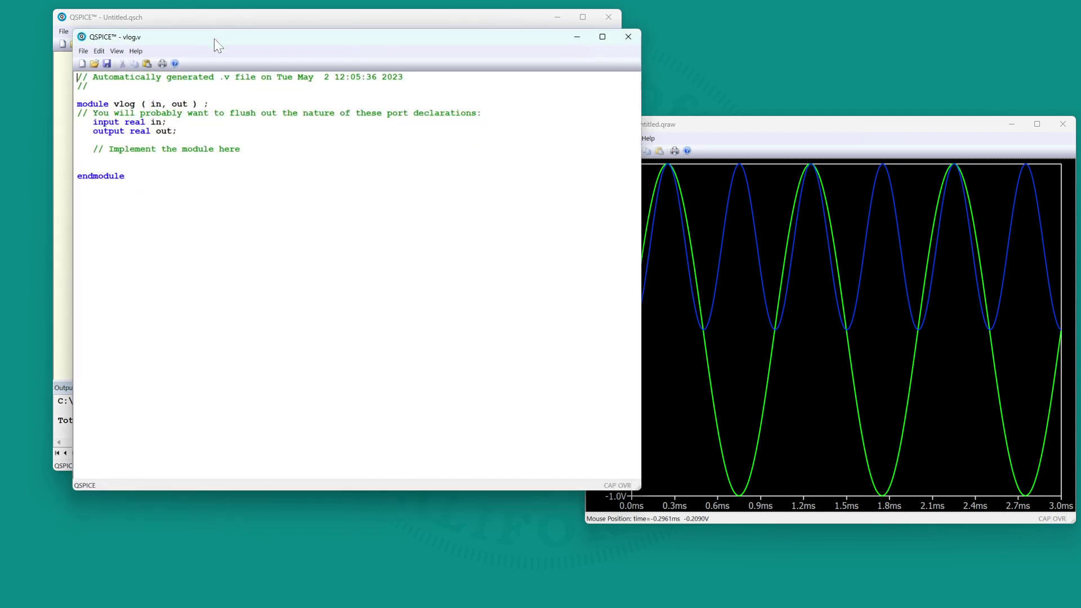
left_click_drag(217, 39, 557, 89)
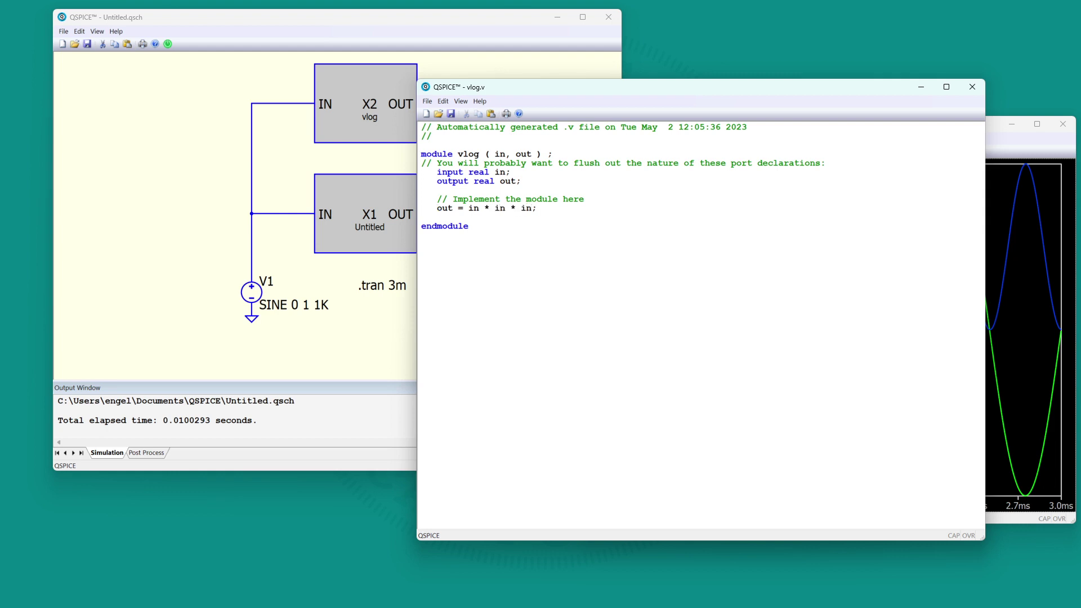
- Complete the module body as "assign out = in * in * in;" and compile the Verilog to C++
type("assign")
right_click(809, 231)
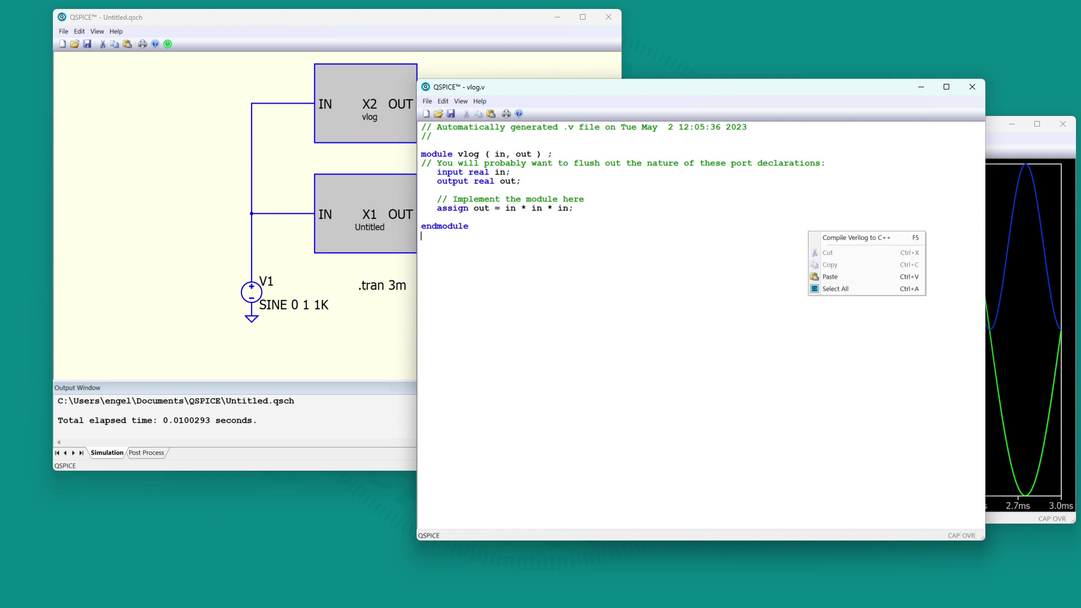
left_click(848, 244)
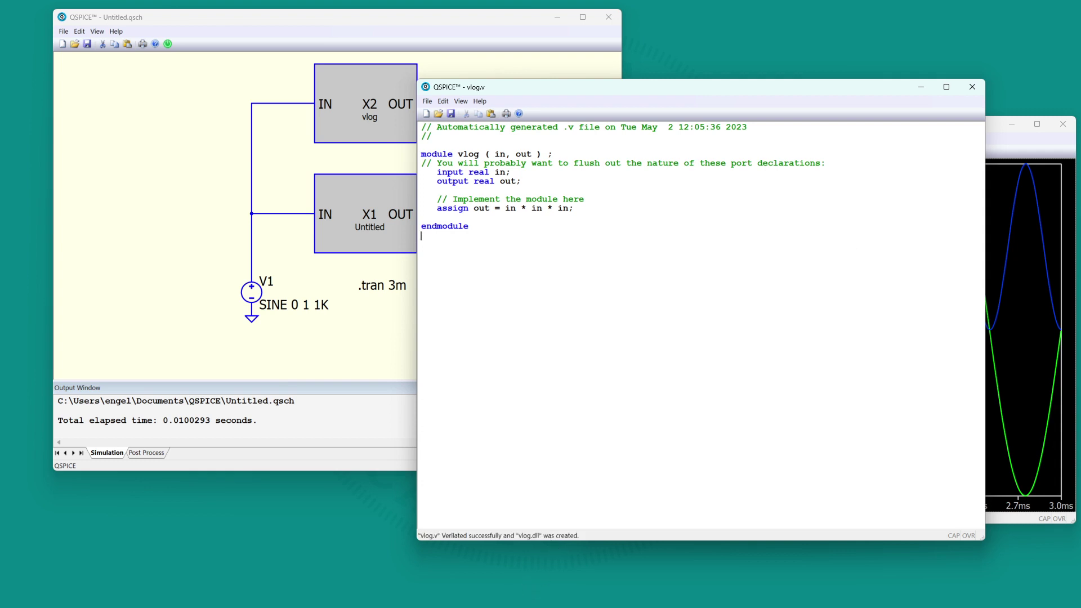
- Move the vlog.v window below the schematic and rerun the simulation
left_click_drag(749, 87, 554, 547)
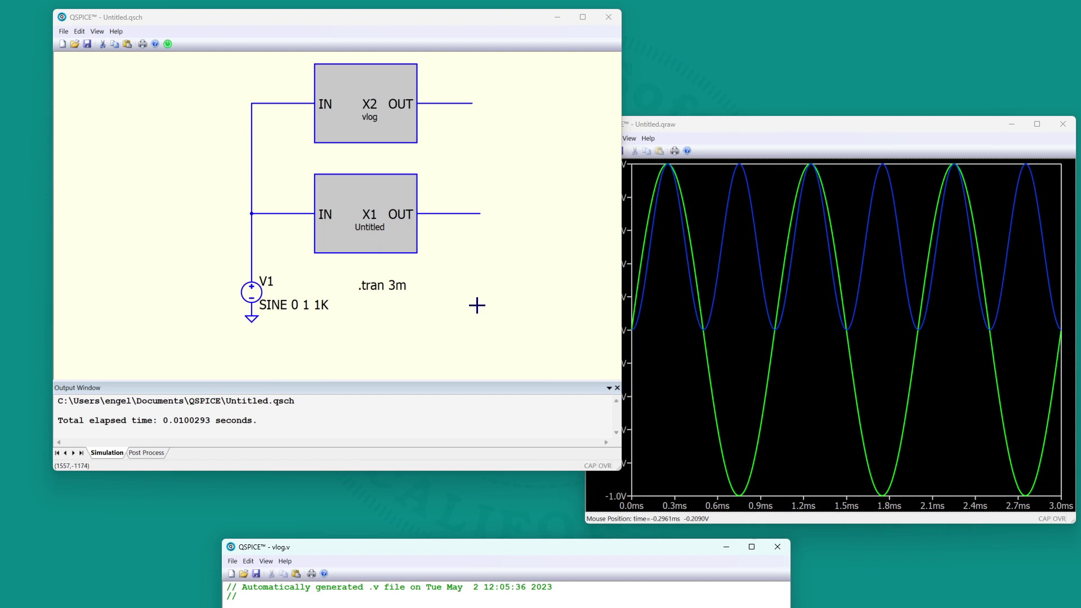
right_click(477, 306)
left_click(498, 297)
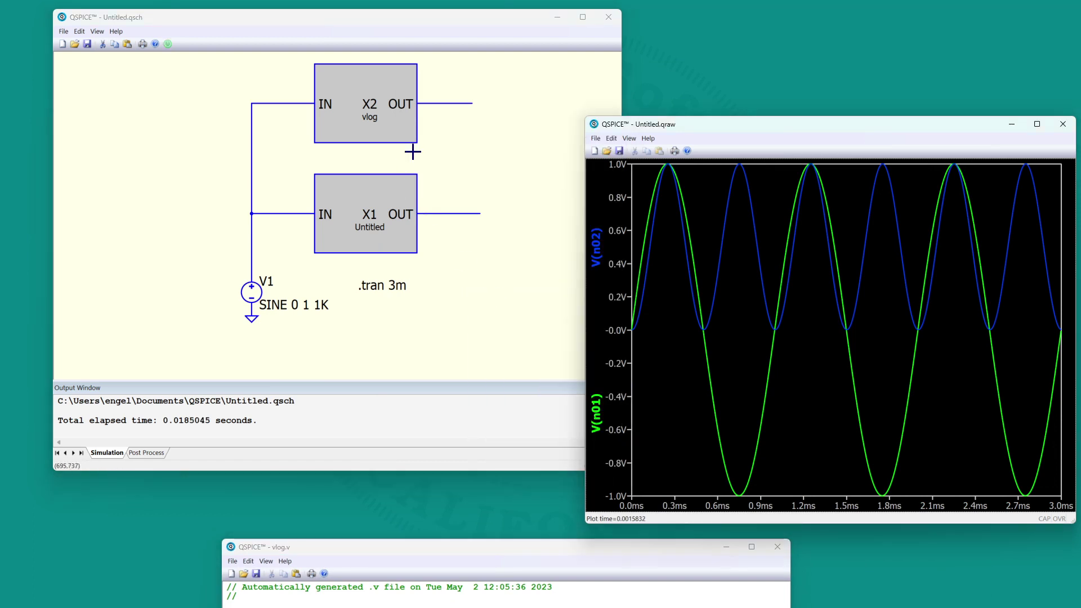
- Plot the vlog block's output on its own and add the output of the Untitled block to the same plot
left_click(461, 104)
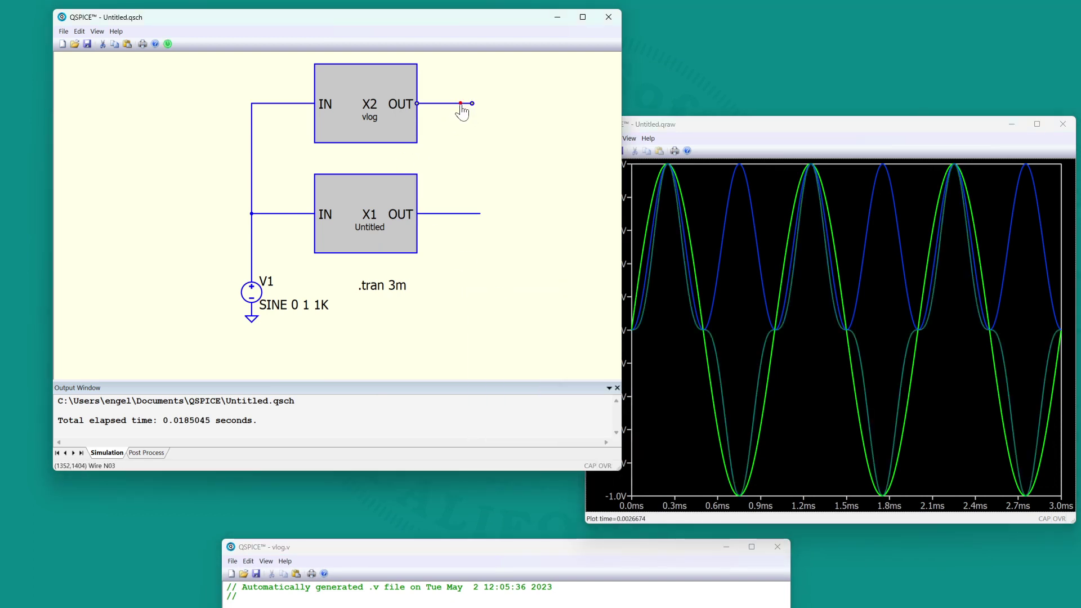
left_click(460, 105)
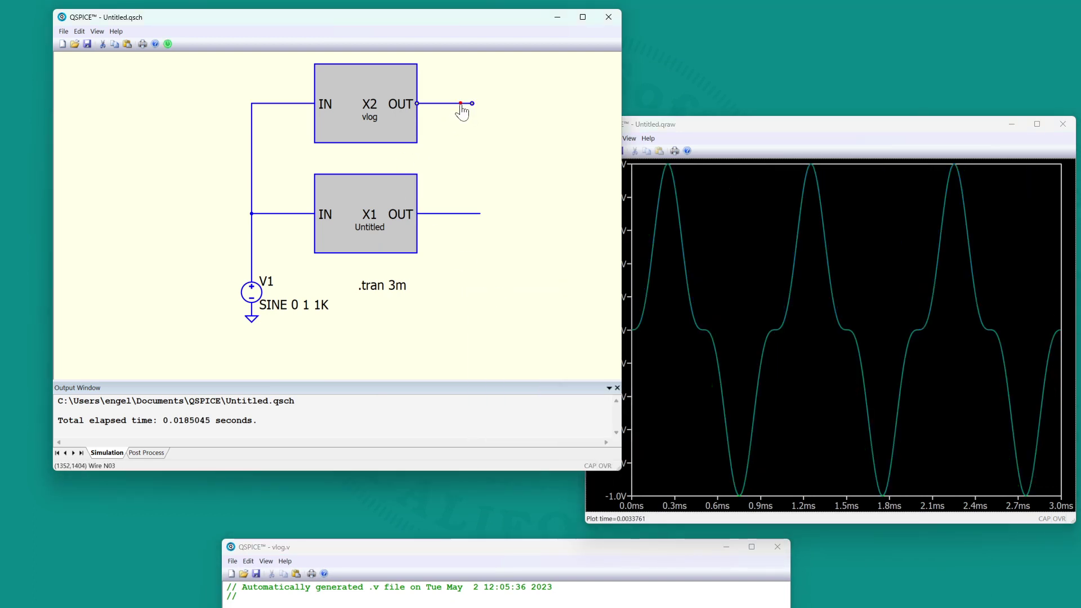
left_click(464, 214)
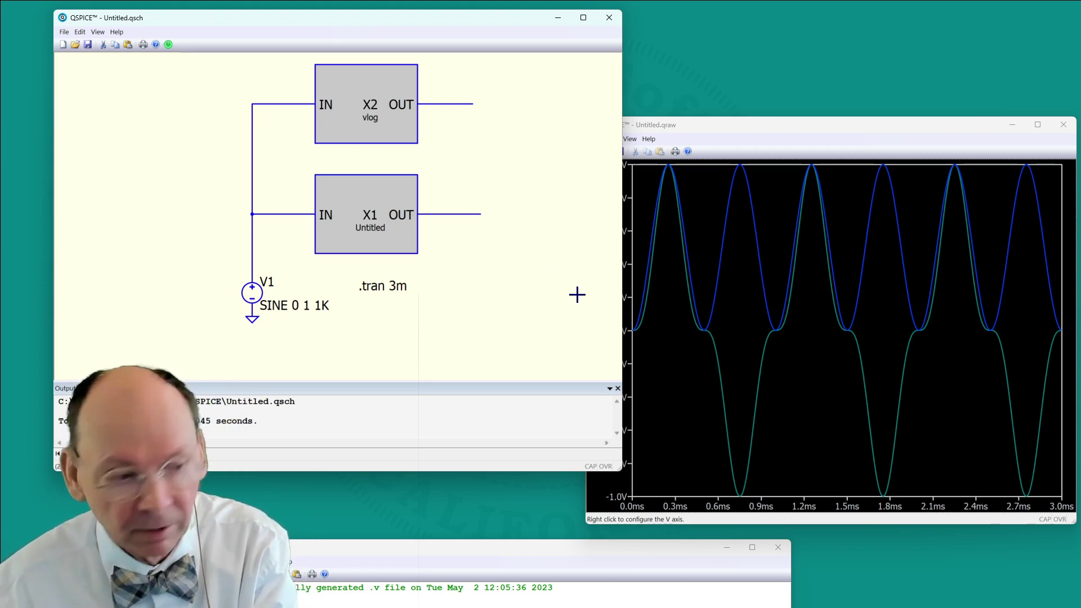
- Open the demo schematic PracticalSMPS.qsch from the QSPICE Examples folder
left_click(63, 31)
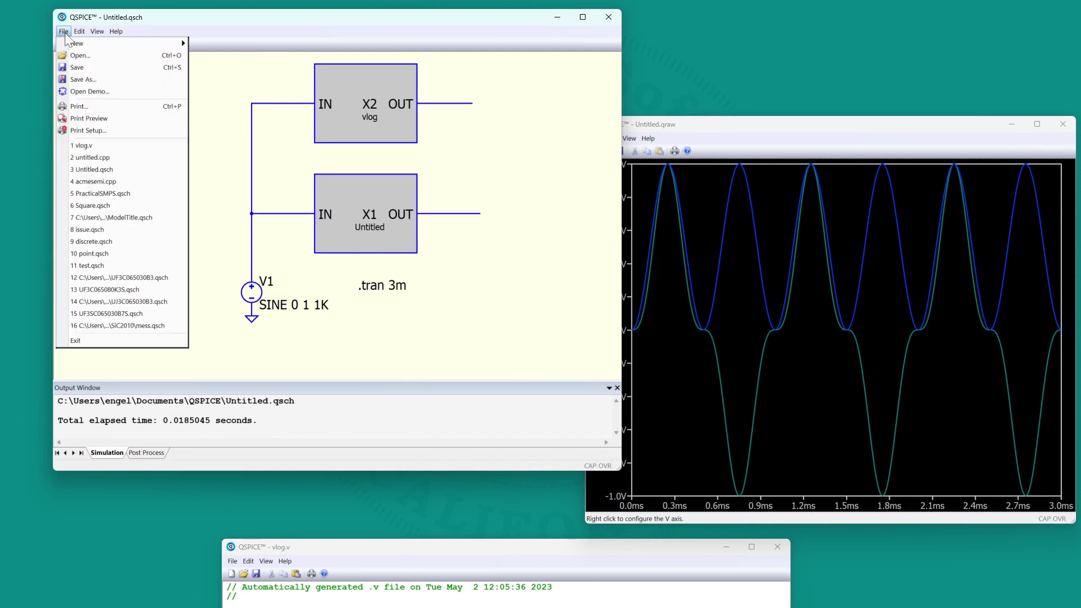
left_click(89, 92)
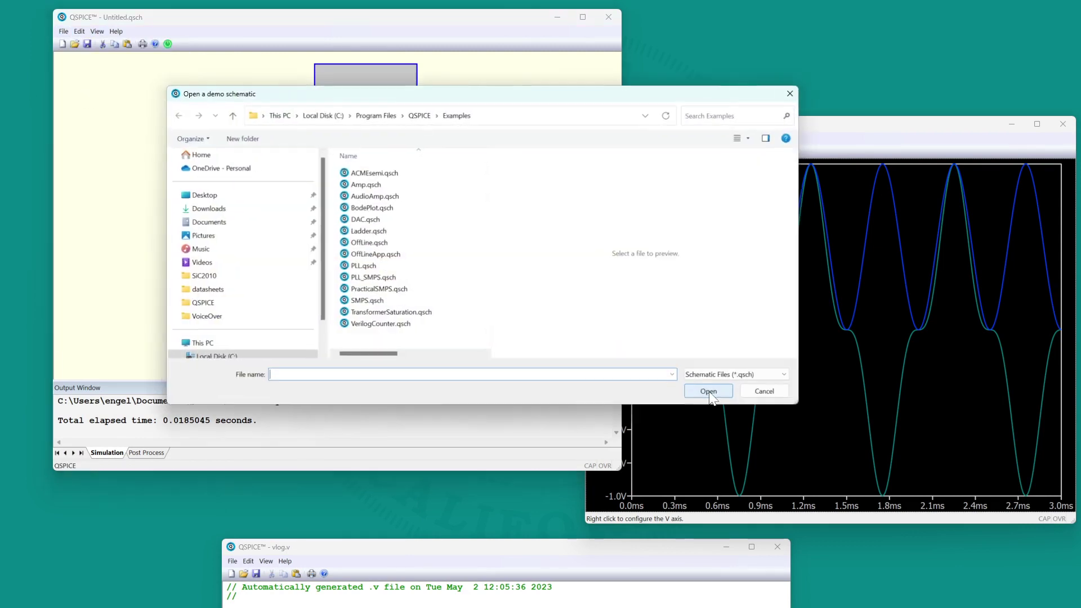
double_click(386, 290)
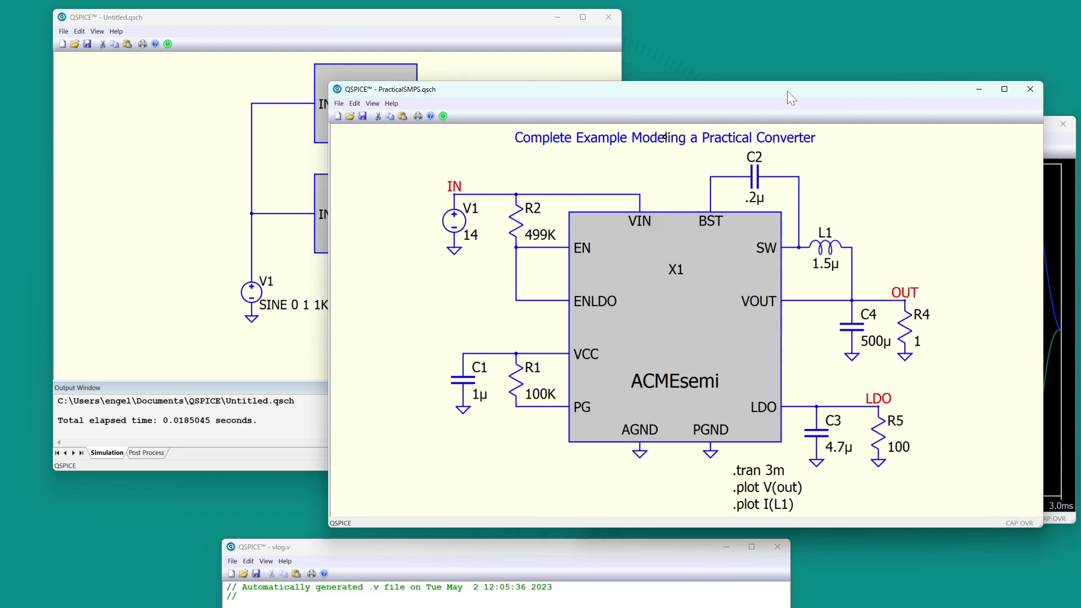
- Close the Untitled schematic, leaving PracticalSMPS.qsch open, and shrink the demo's window
left_click_drag(786, 88, 559, 57)
left_click(609, 16)
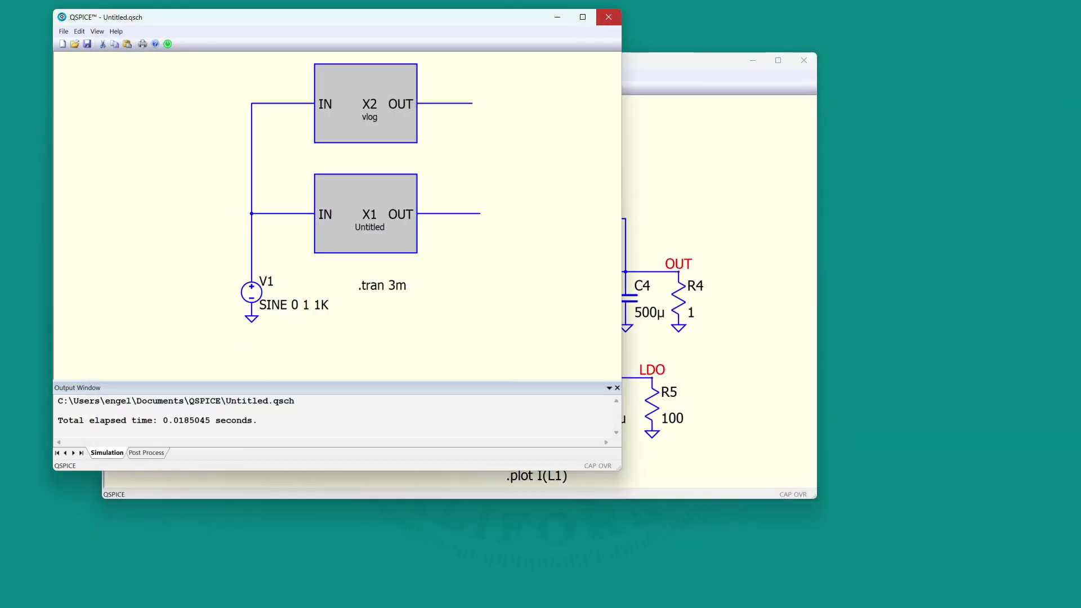
left_click(340, 272)
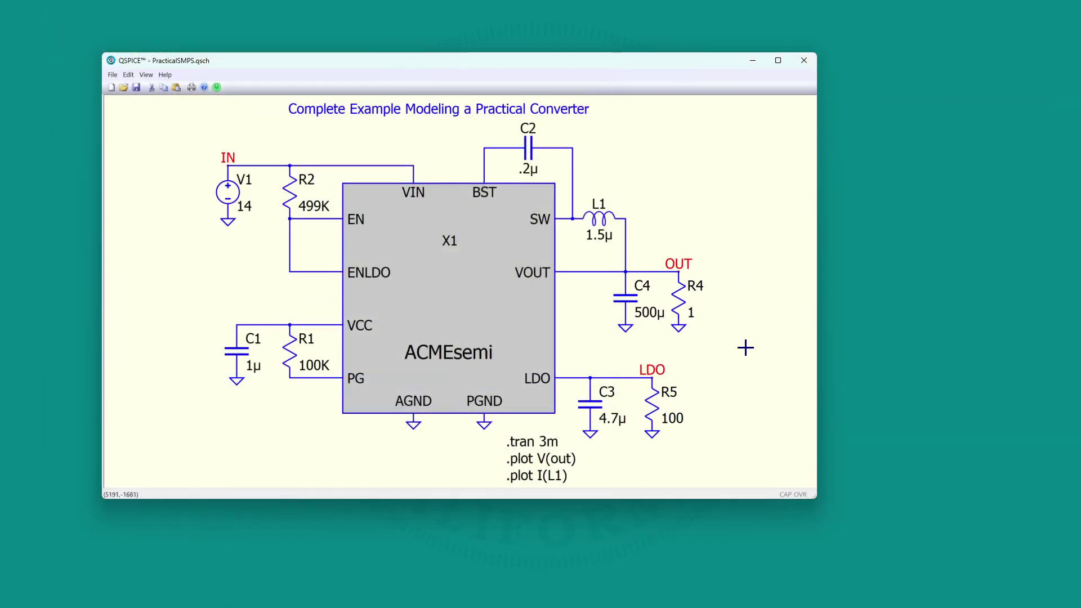
left_click_drag(814, 495, 610, 396)
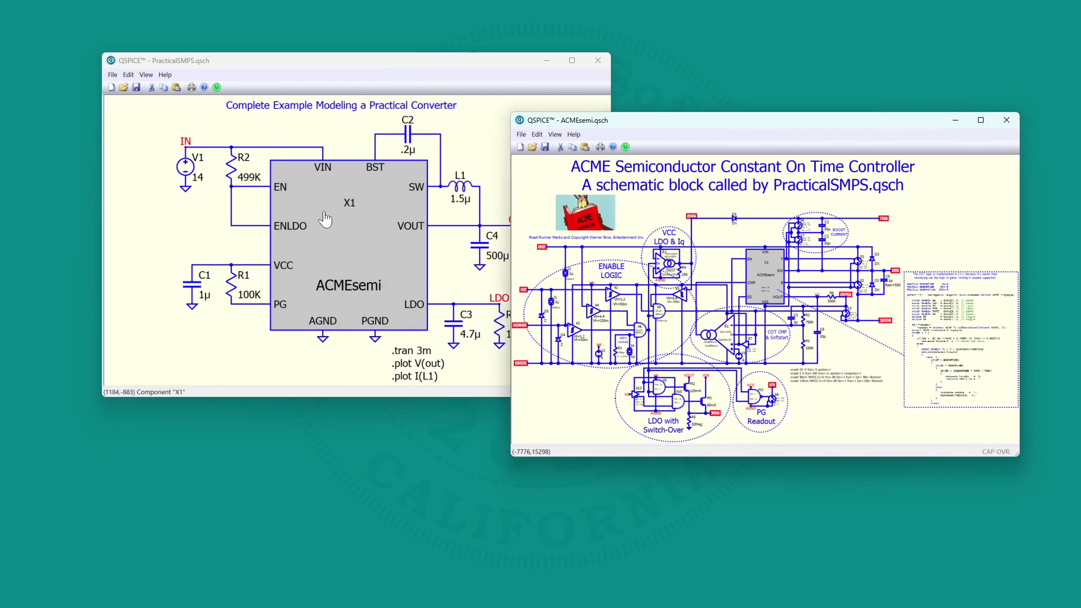
- Examine the X1 controller block and the annotated C++ COT logic in the ACMEsemi.qsch schematic
scroll(749, 289, "up", 3)
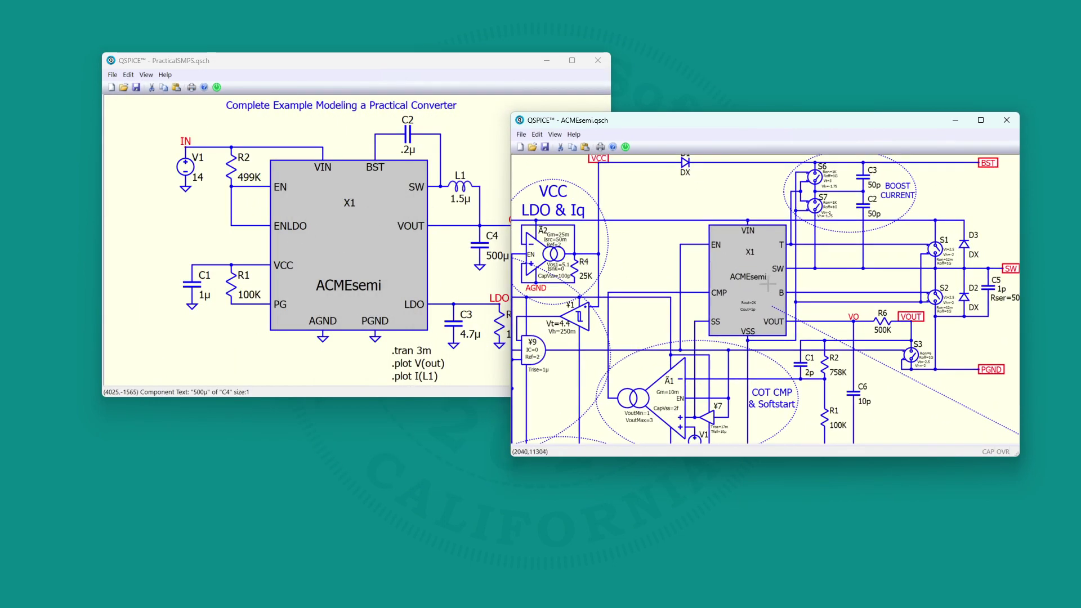
scroll(712, 296, "down", 2)
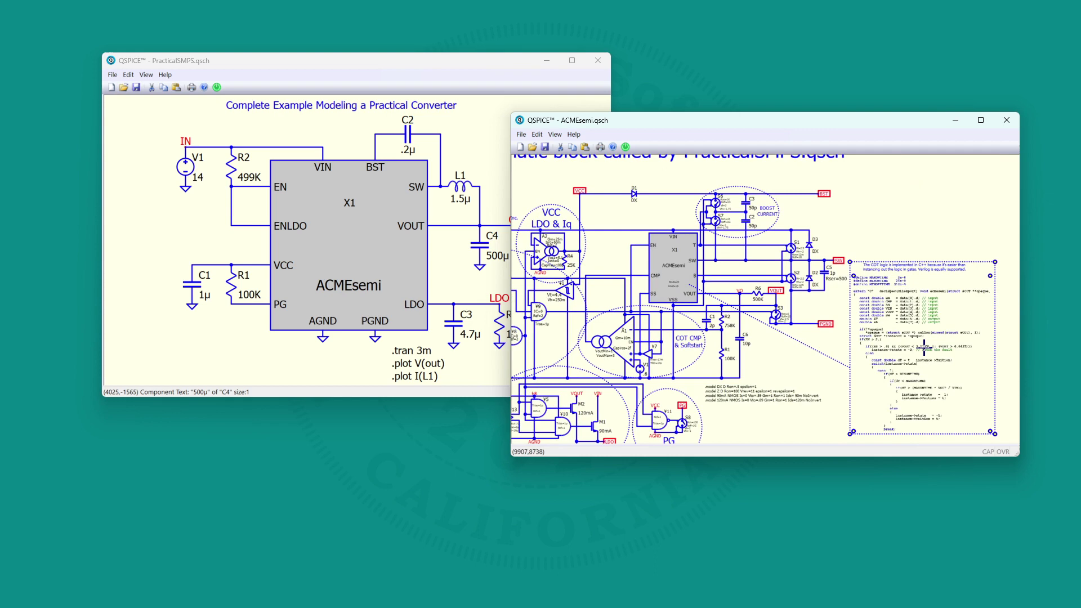
scroll(884, 340, "up", 3)
scroll(924, 347, "down", 4)
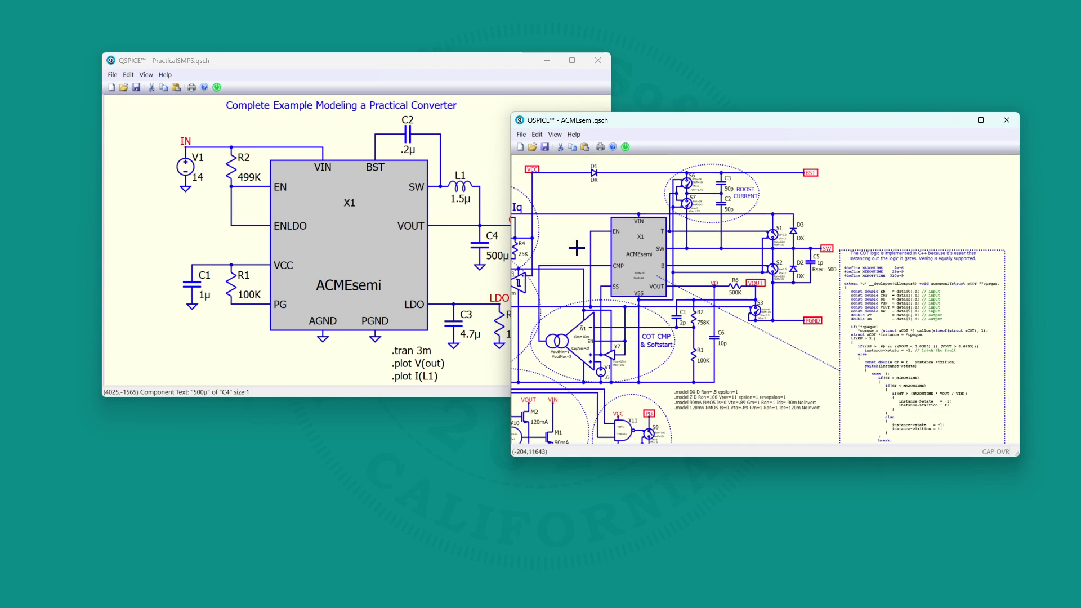
- Open the C++ source of the X1 block in ACMEsemi.qsch and look through its code
right_click(652, 249)
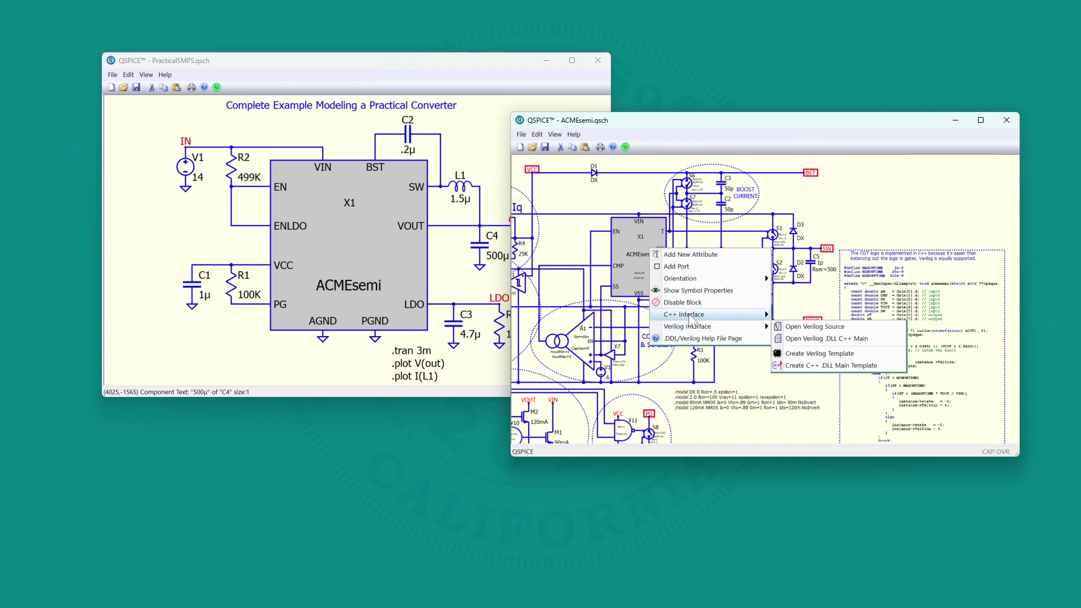
mouse_move(743, 314)
left_click(811, 316)
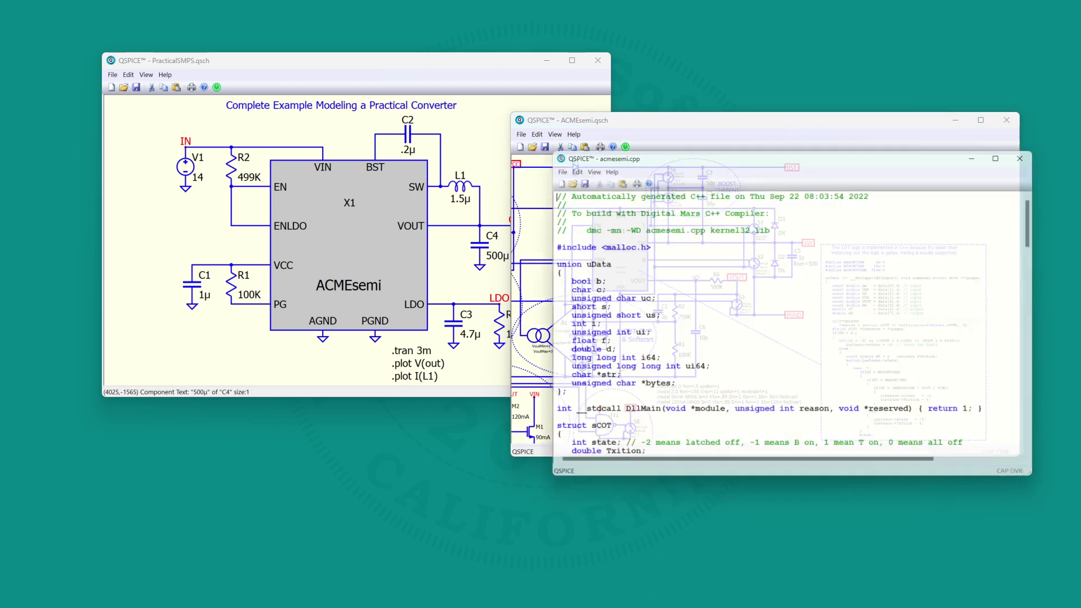
scroll(812, 316, "down", 20)
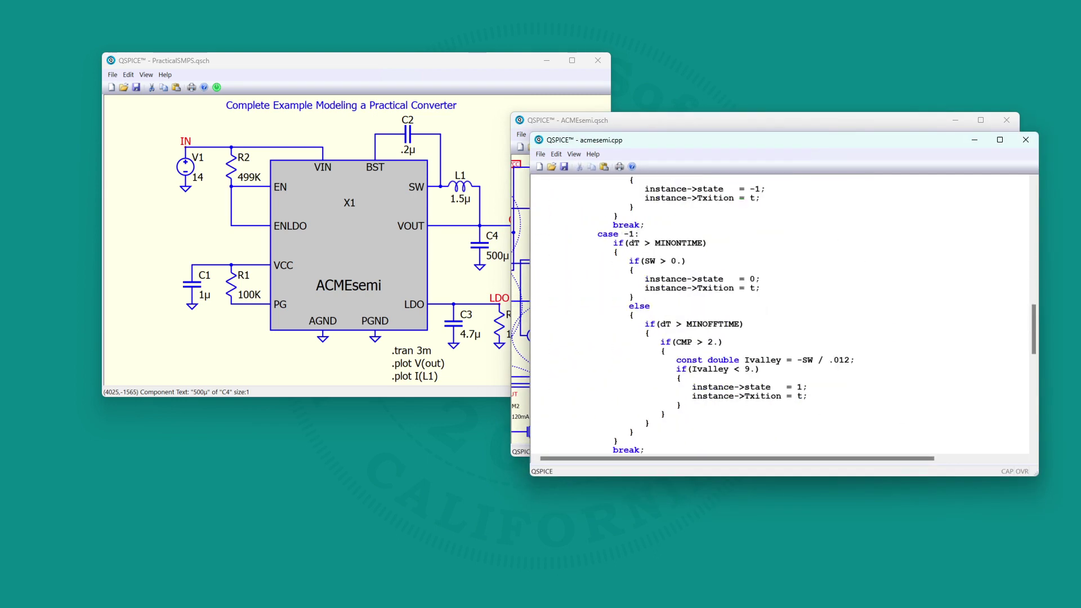
scroll(782, 315, "up", 20)
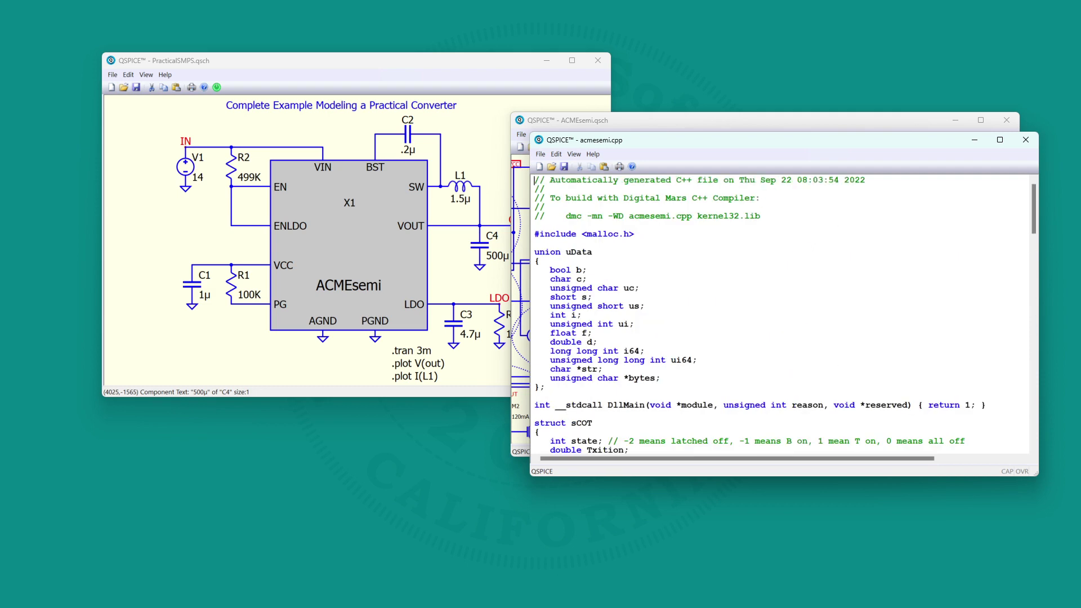
- Close the acmesemi.cpp source and the ACMEsemi.qsch schematic to return to PracticalSMPS.qsch
left_click(1026, 140)
left_click_drag(881, 127, 898, 175)
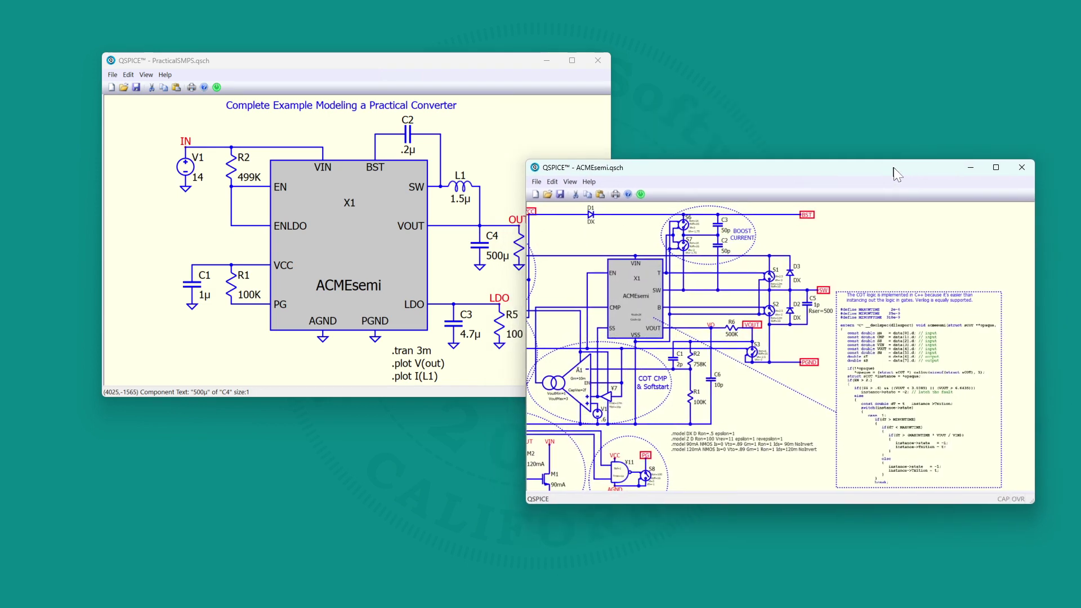
left_click(1022, 168)
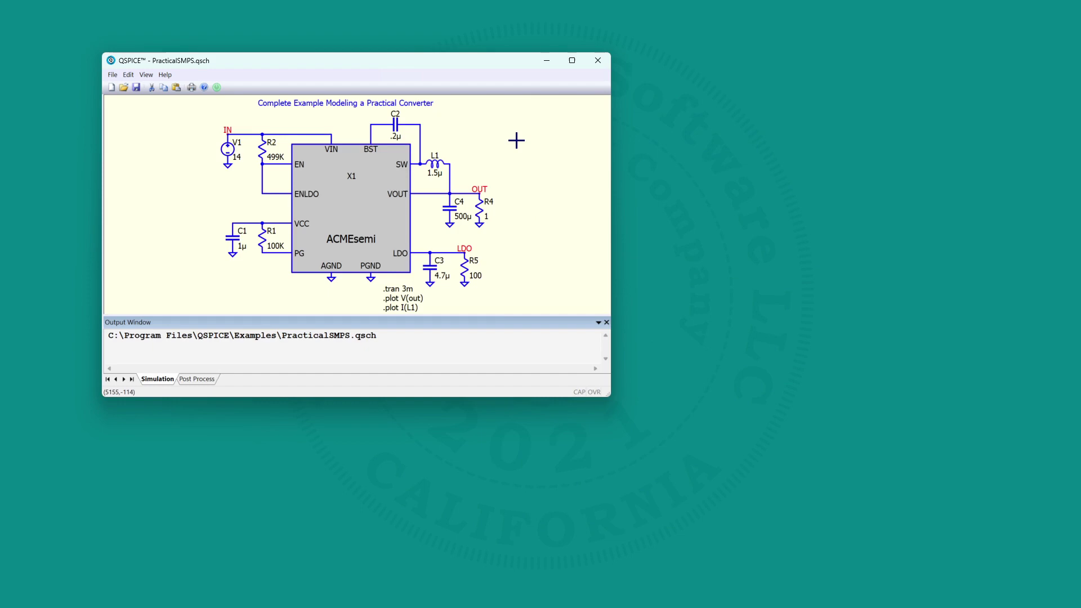
- Place the waveform window beside the PracticalSMPS schematic and shrink the schematic window so the two no longer overlap
left_click_drag(465, 147, 807, 53)
left_click(485, 129)
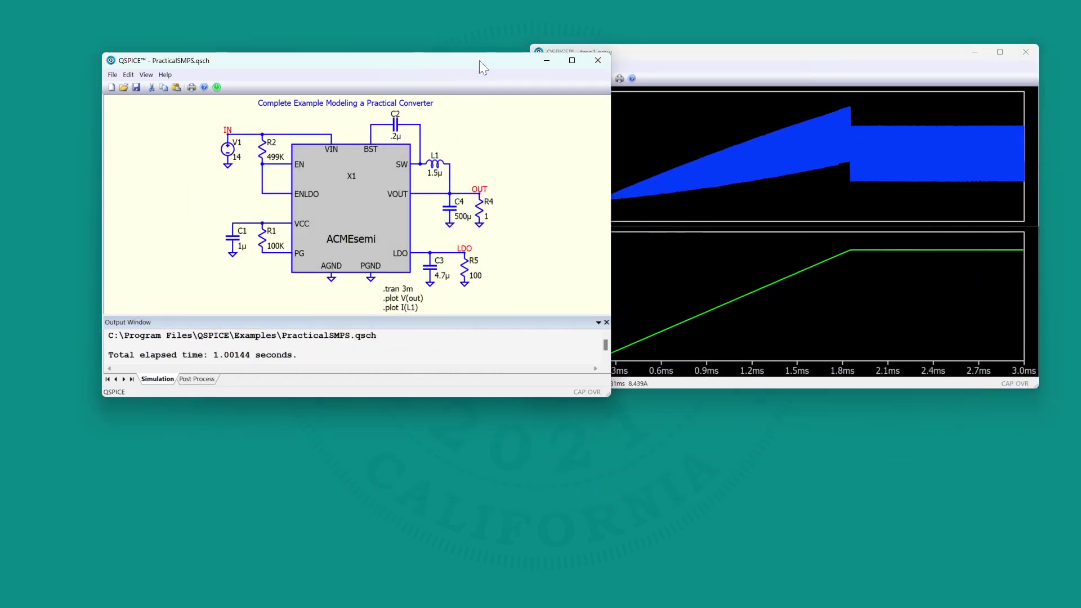
left_click_drag(478, 61, 417, 171)
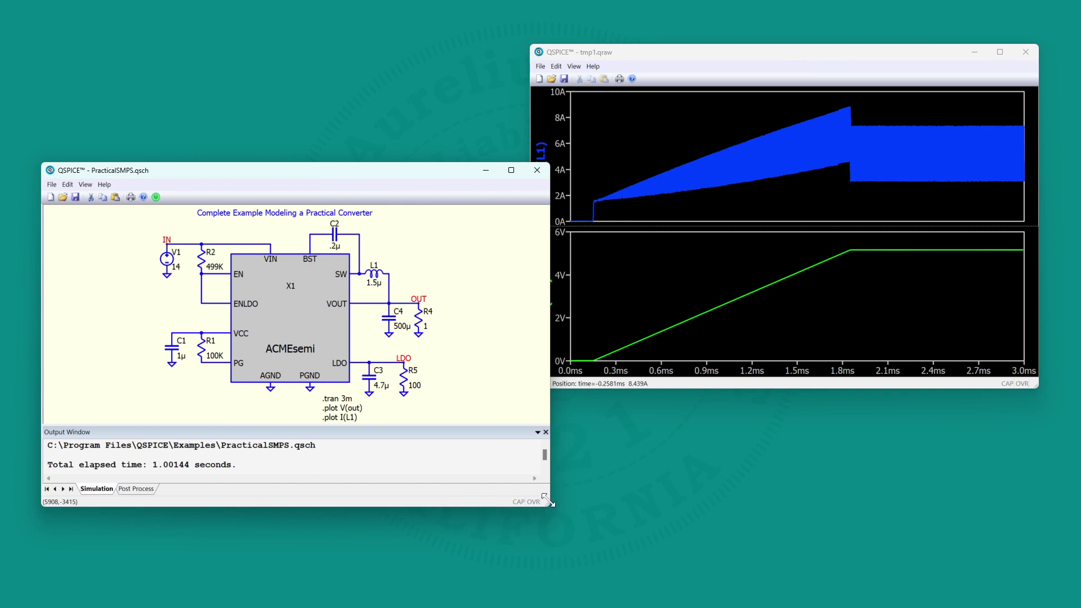
left_click_drag(544, 504, 418, 476)
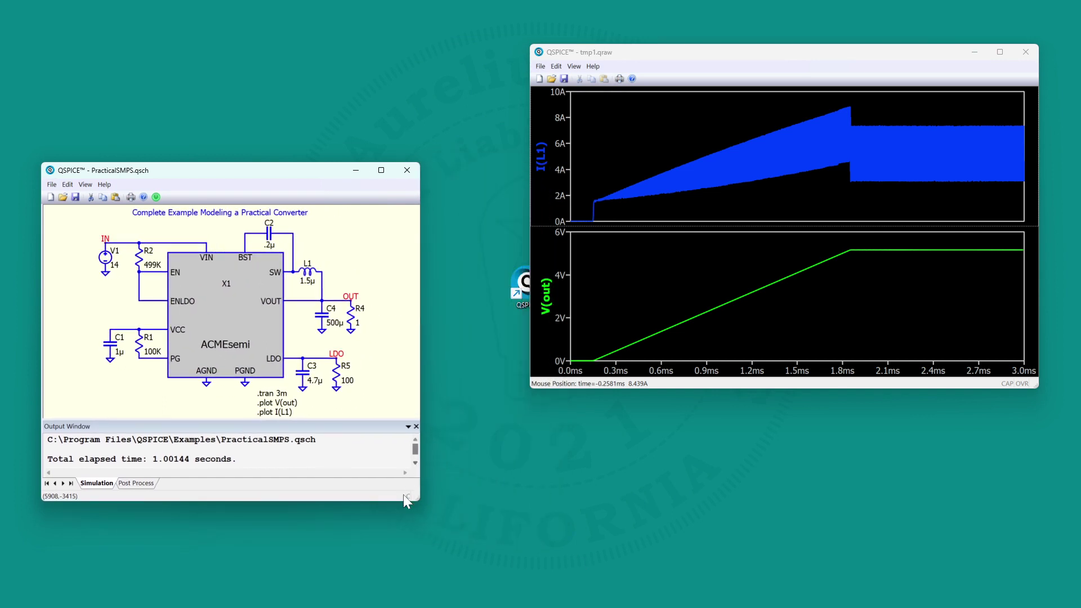